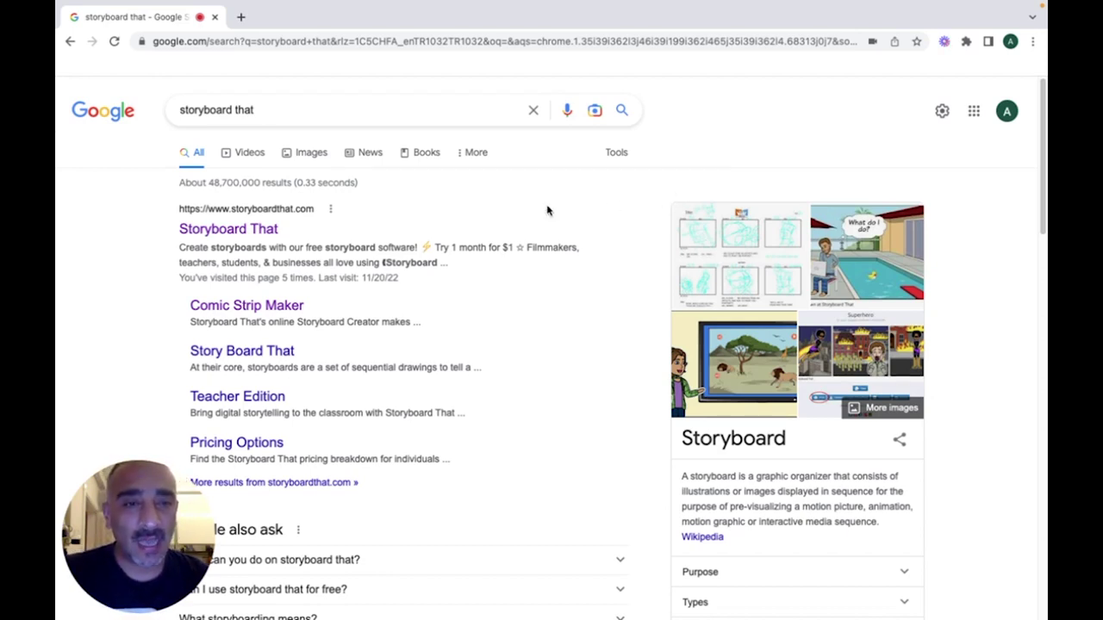
Open the Storyboard That website from the search results and log in with the Google account.
{"action": "left_click", "coordinate": [289, 234]}
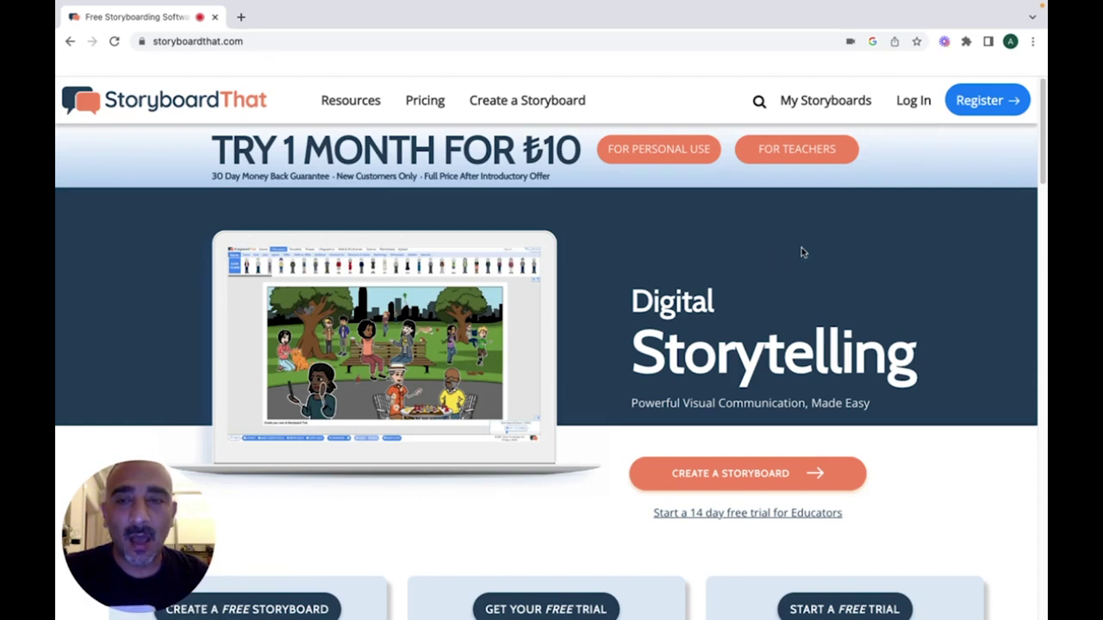
{"action": "left_click", "coordinate": [904, 110]}
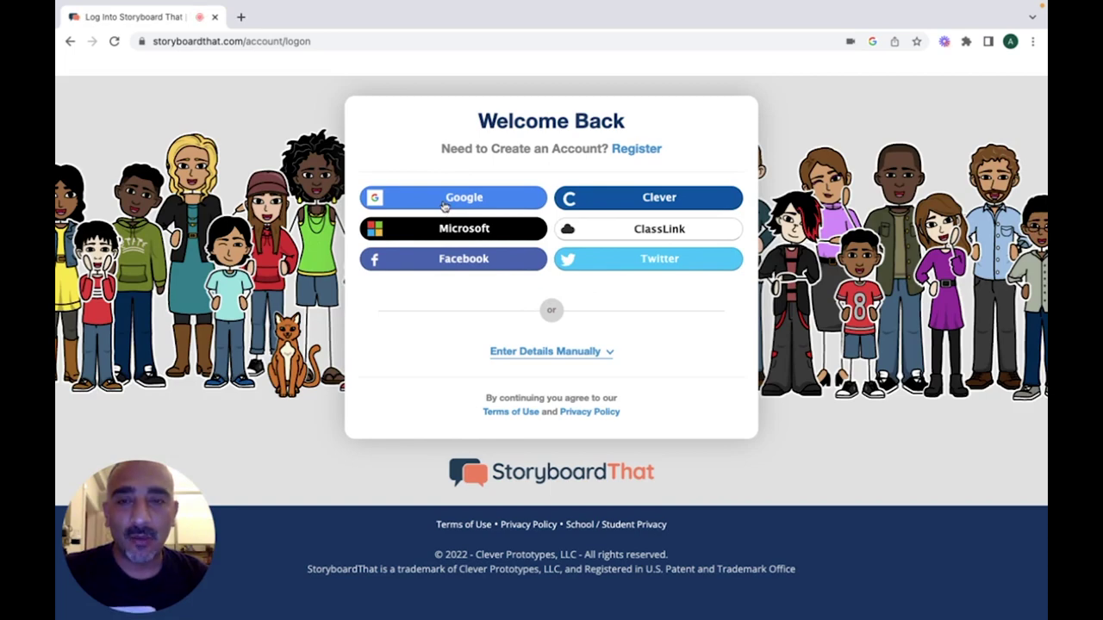
{"action": "left_click", "coordinate": [443, 203]}
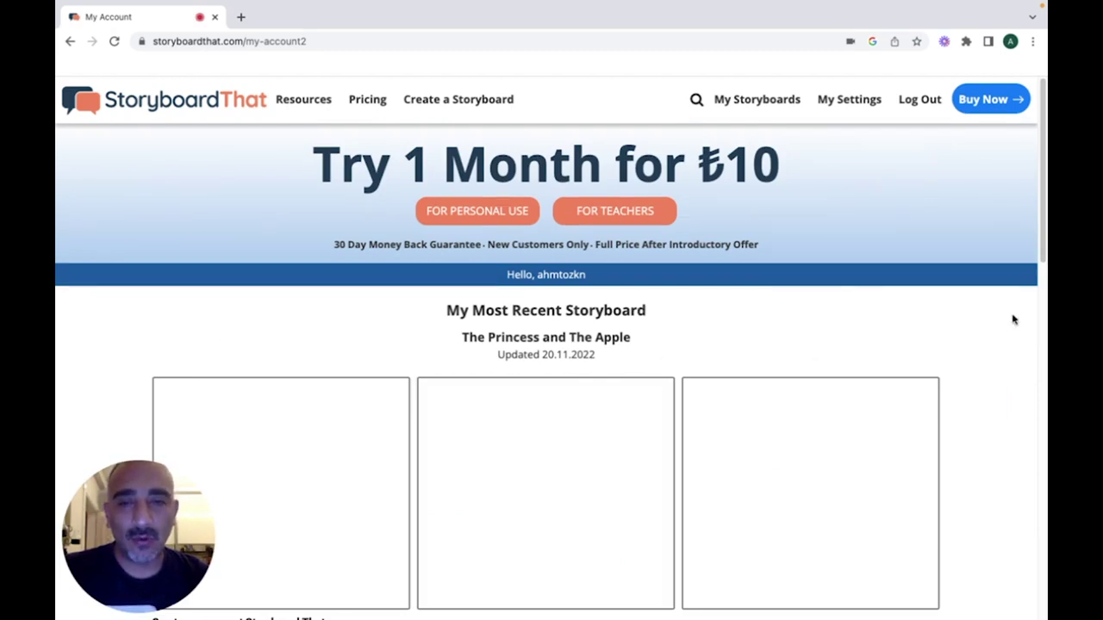
Start creating a new storyboard from the account page.
{"action": "scroll", "coordinate": [1008, 321], "scroll_direction": "down", "scroll_amount": 2}
{"action": "scroll", "coordinate": [1013, 321], "scroll_direction": "down", "scroll_amount": 5}
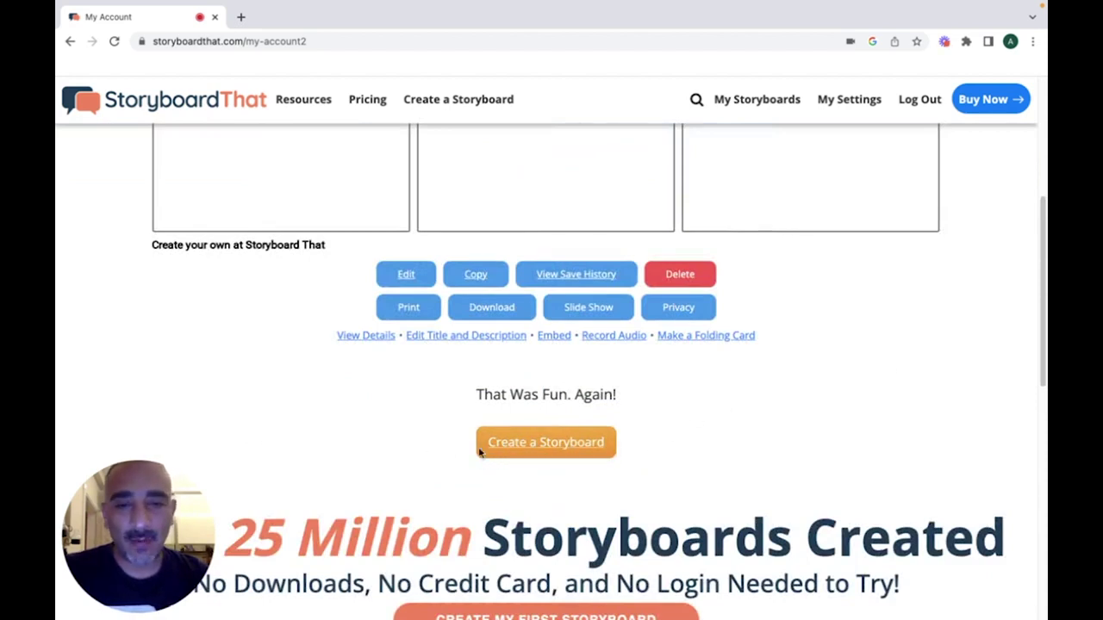
{"action": "left_click", "coordinate": [521, 450]}
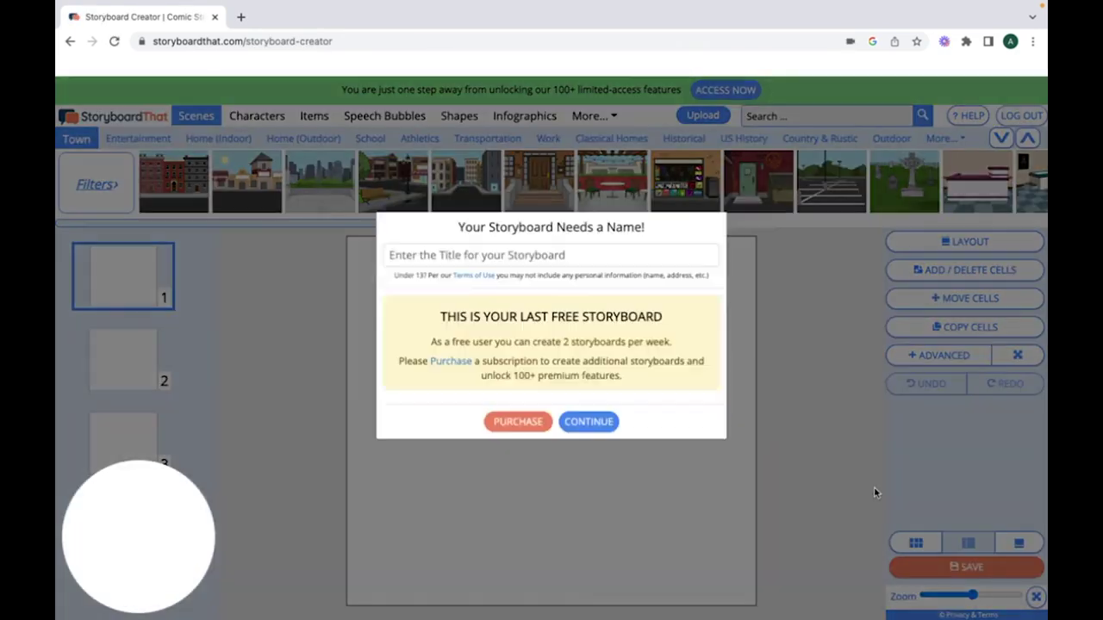
Title the new storyboard "My First Story Board" and continue to the editor.
{"action": "left_click", "coordinate": [480, 283]}
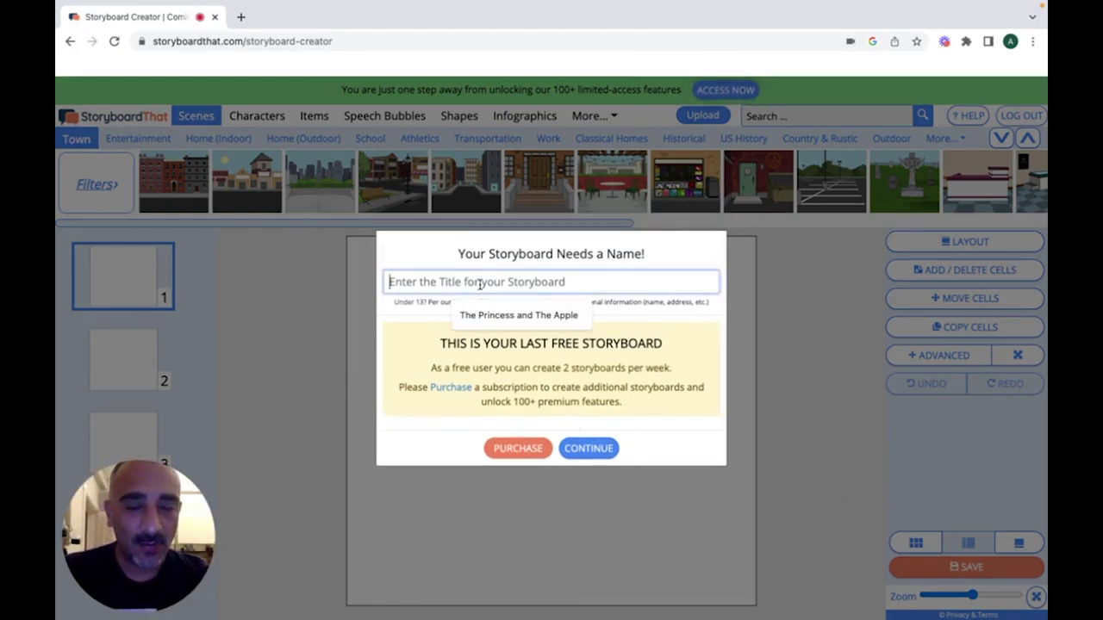
{"action": "type", "text": "My f"}
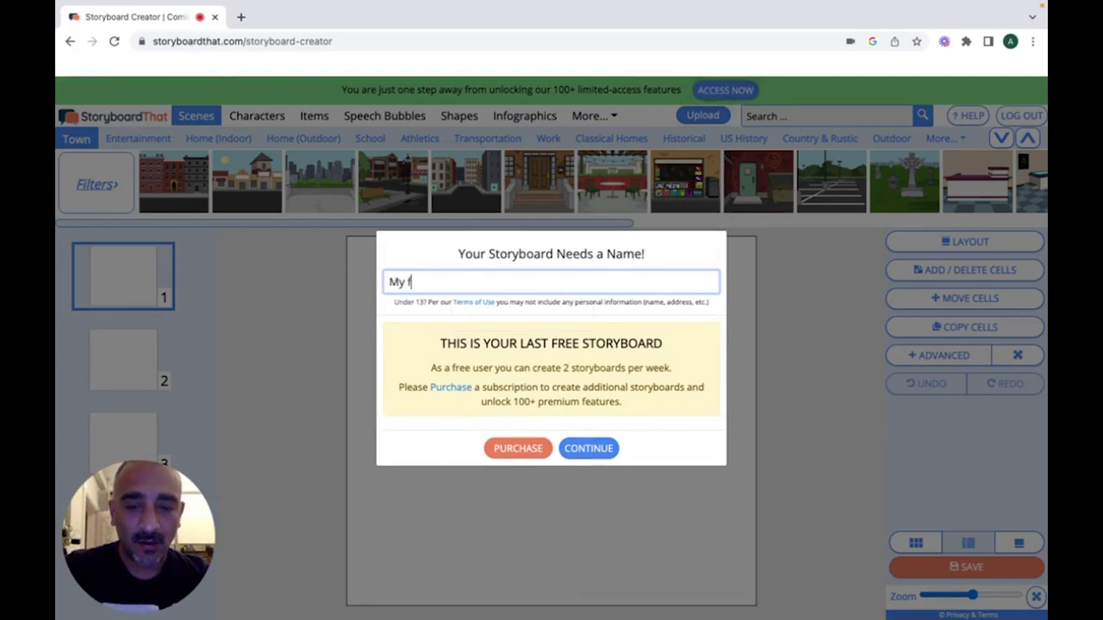
{"action": "key", "text": "BackSpace"}
{"action": "type", "text": "First"}
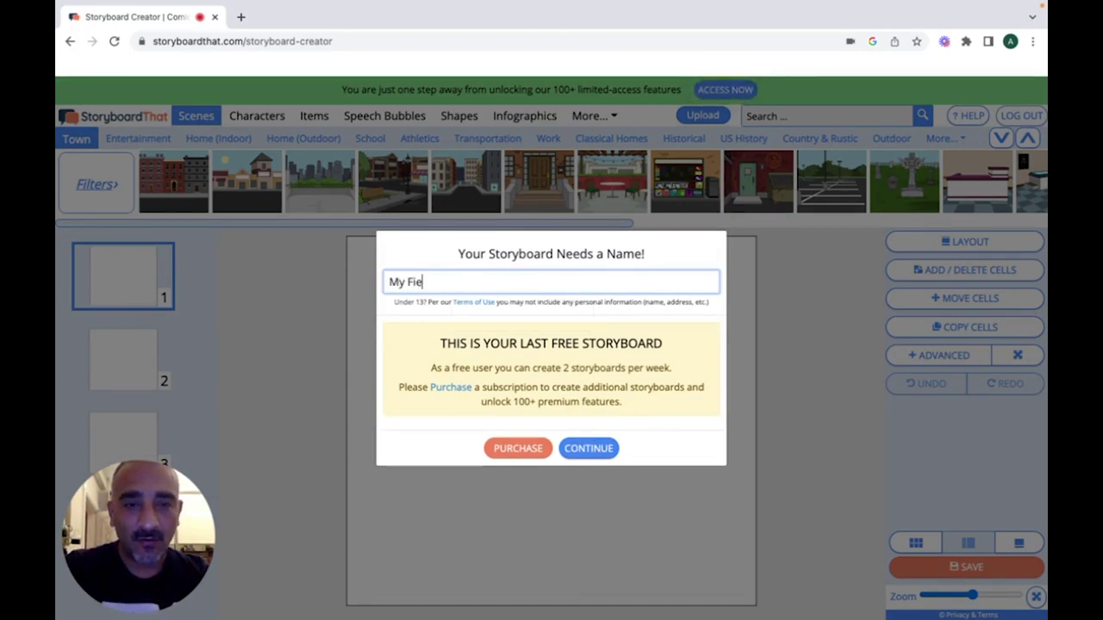
{"action": "type", "text": " St"}
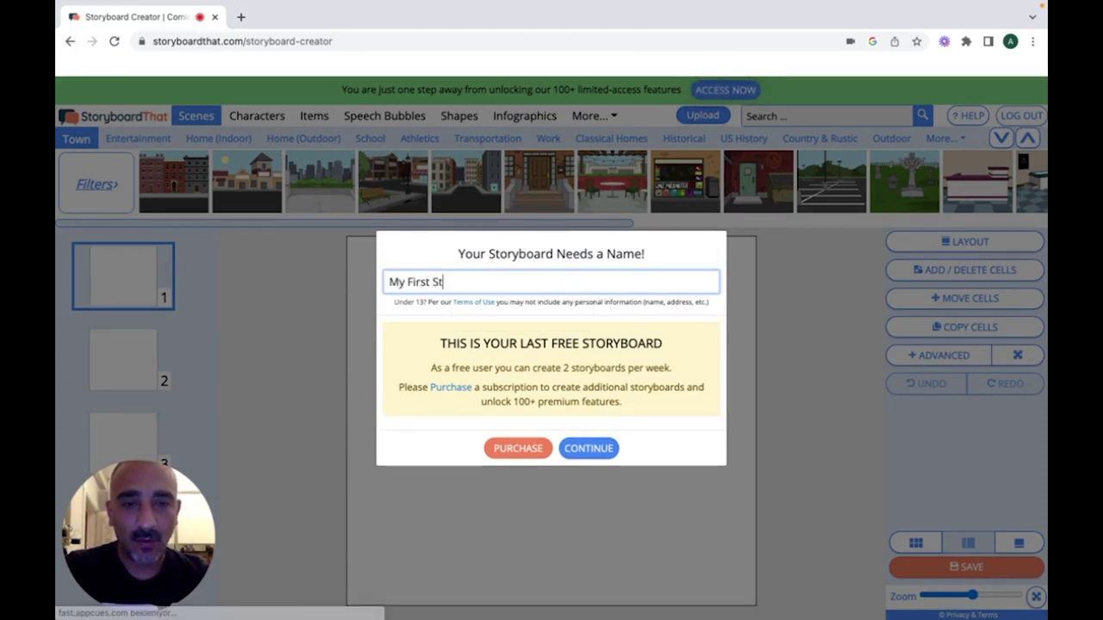
{"action": "type", "text": "ory Board"}
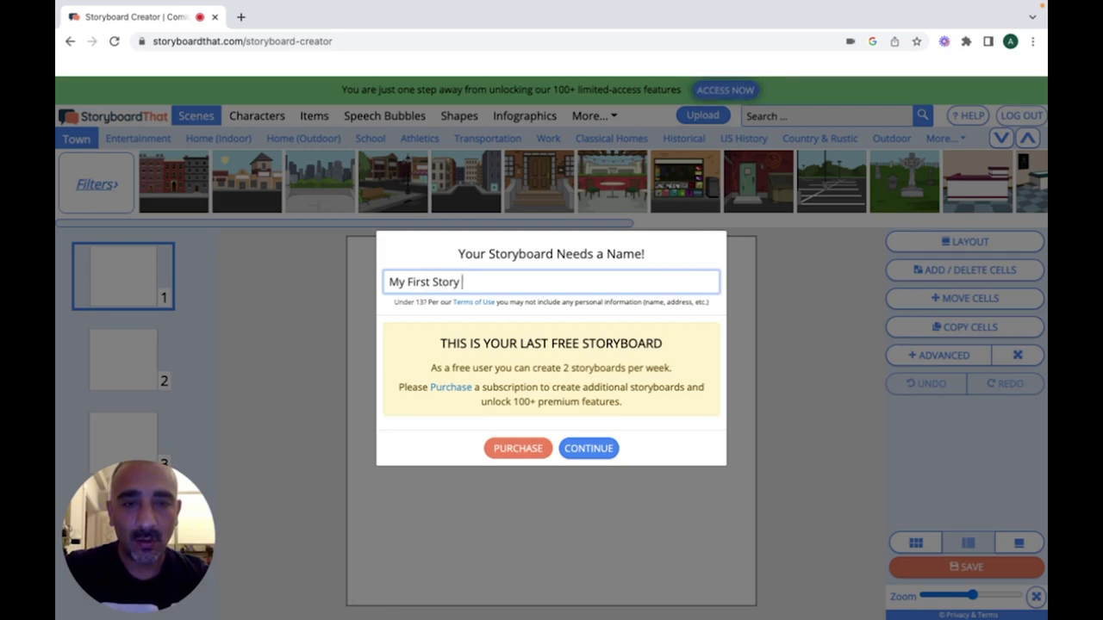
{"action": "left_click", "coordinate": [588, 449]}
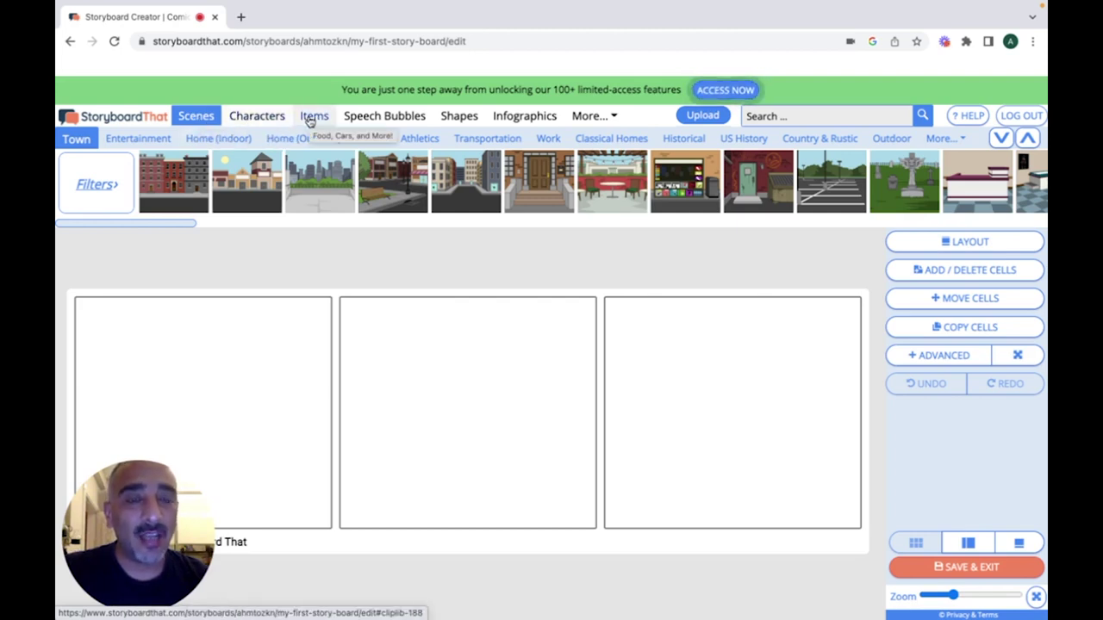
Look through the Characters, Items, Speech Bubbles and Shapes libraries.
{"action": "left_click", "coordinate": [247, 119]}
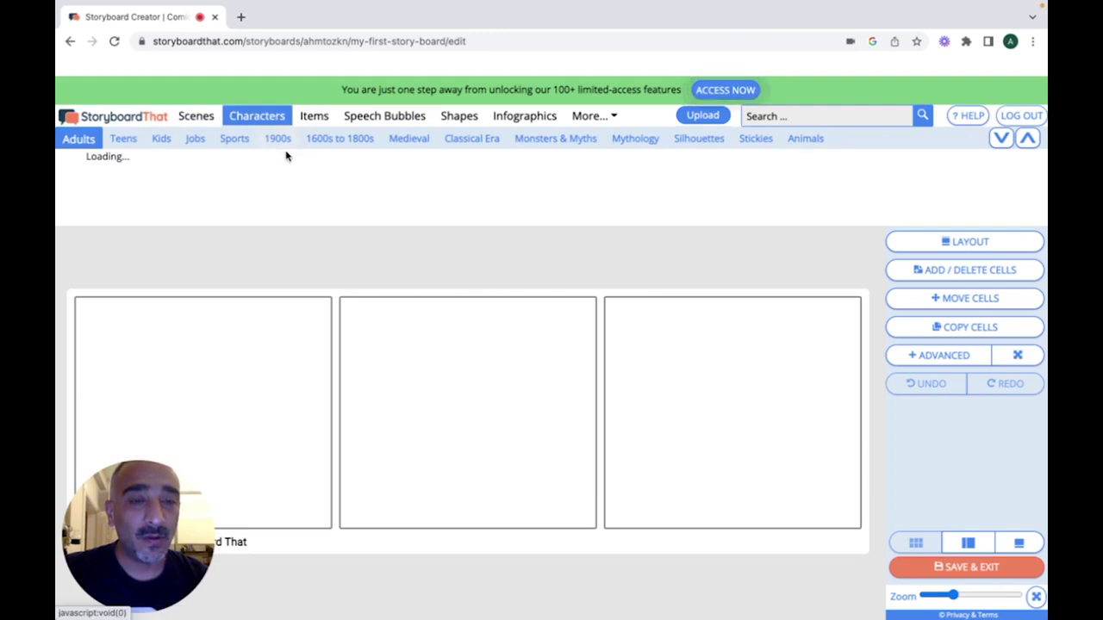
{"action": "left_click", "coordinate": [315, 119]}
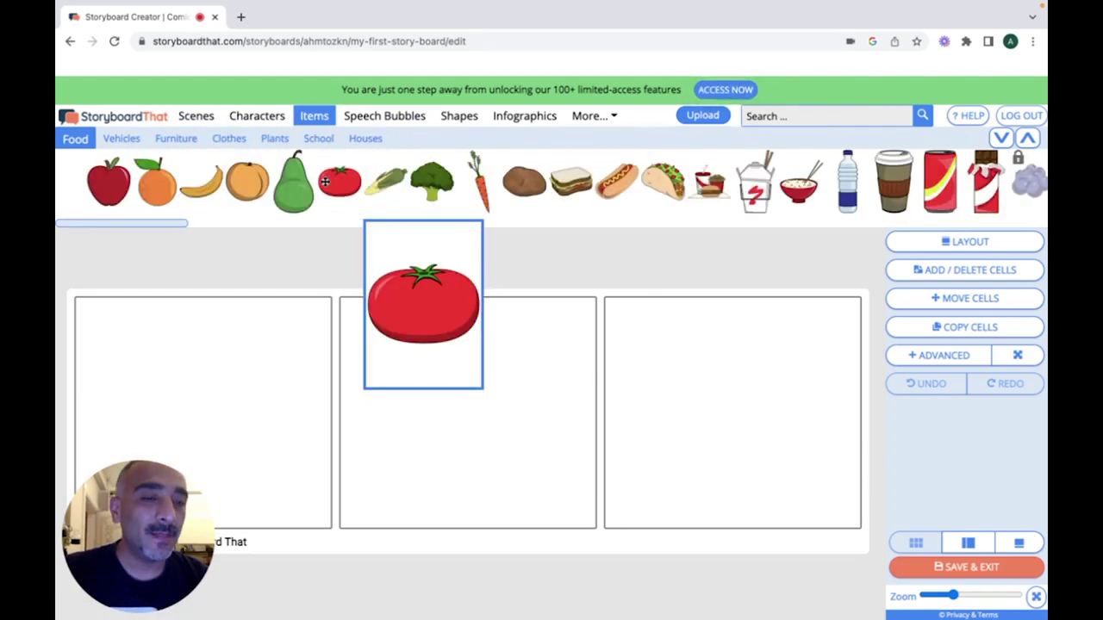
{"action": "left_click", "coordinate": [369, 121]}
{"action": "mouse_move", "coordinate": [374, 198]}
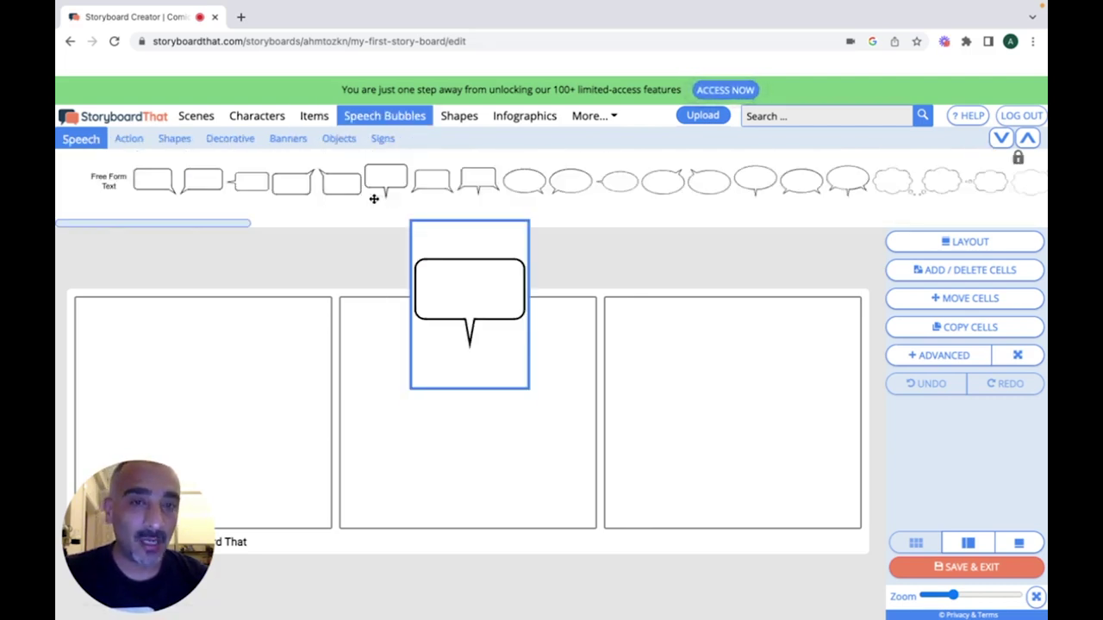
{"action": "left_click", "coordinate": [459, 124]}
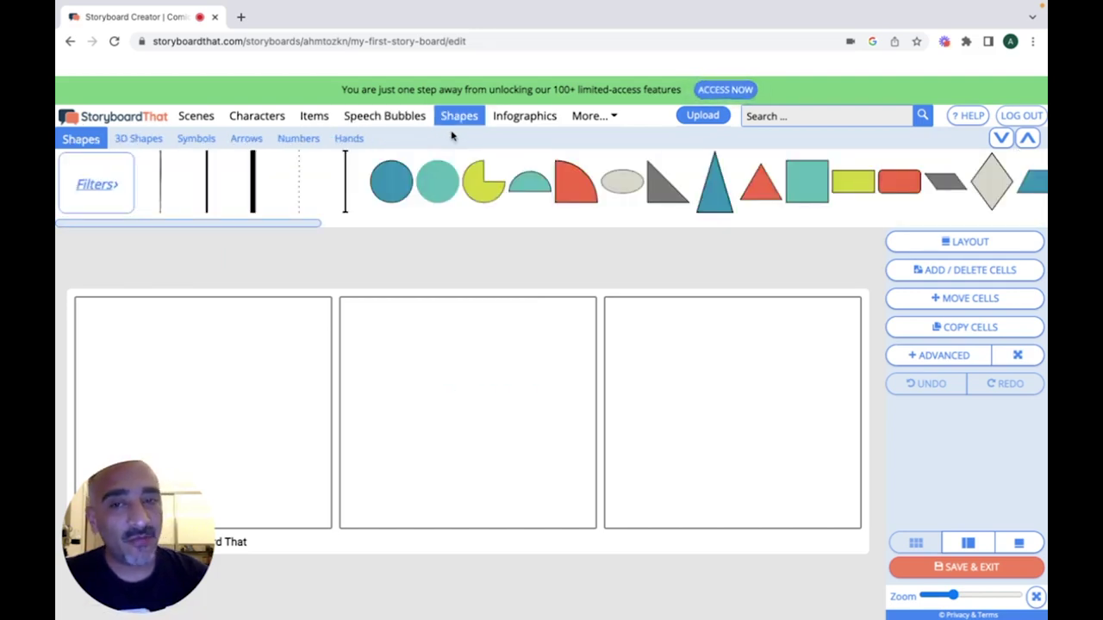
Fill the three cells in order with the Country & Rustic scenes of the orange-tent campsite, wooden bridge and garden path.
{"action": "left_click", "coordinate": [200, 118]}
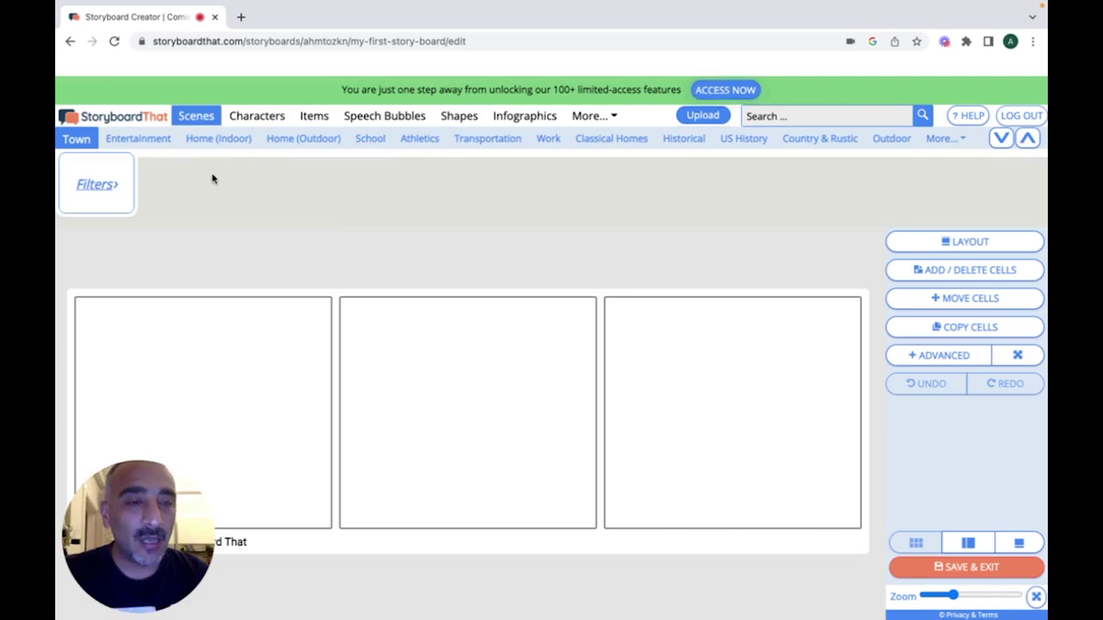
{"action": "mouse_move", "coordinate": [214, 181]}
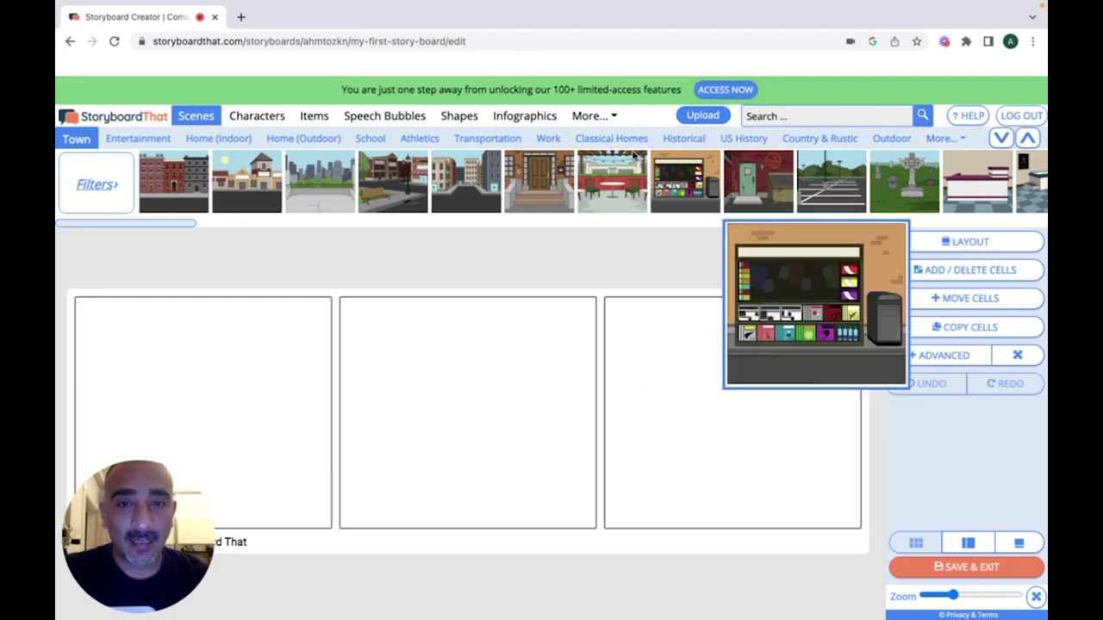
{"action": "left_click", "coordinate": [823, 140]}
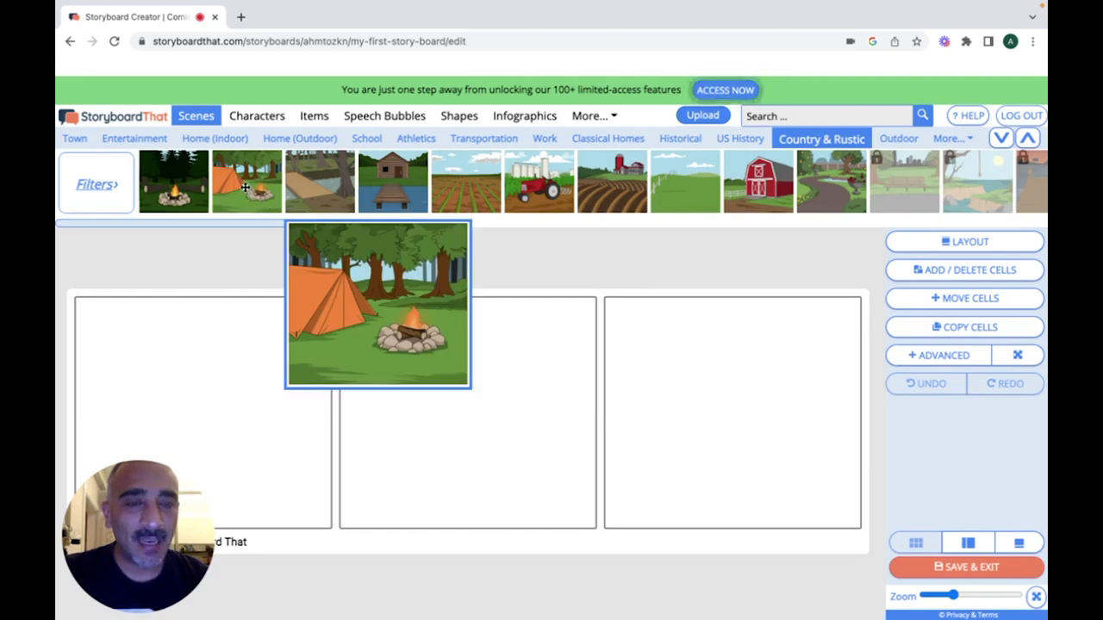
{"action": "left_click_drag", "start_coordinate": [247, 192], "coordinate": [185, 369]}
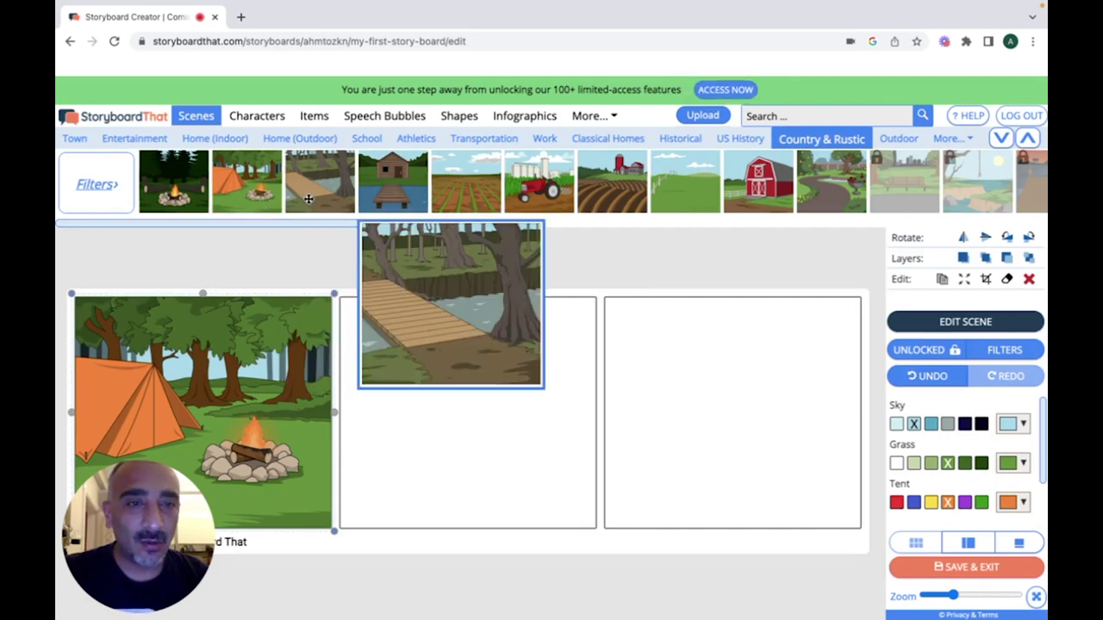
{"action": "mouse_move", "coordinate": [343, 184]}
{"action": "left_click_drag", "start_coordinate": [343, 185], "coordinate": [448, 369]}
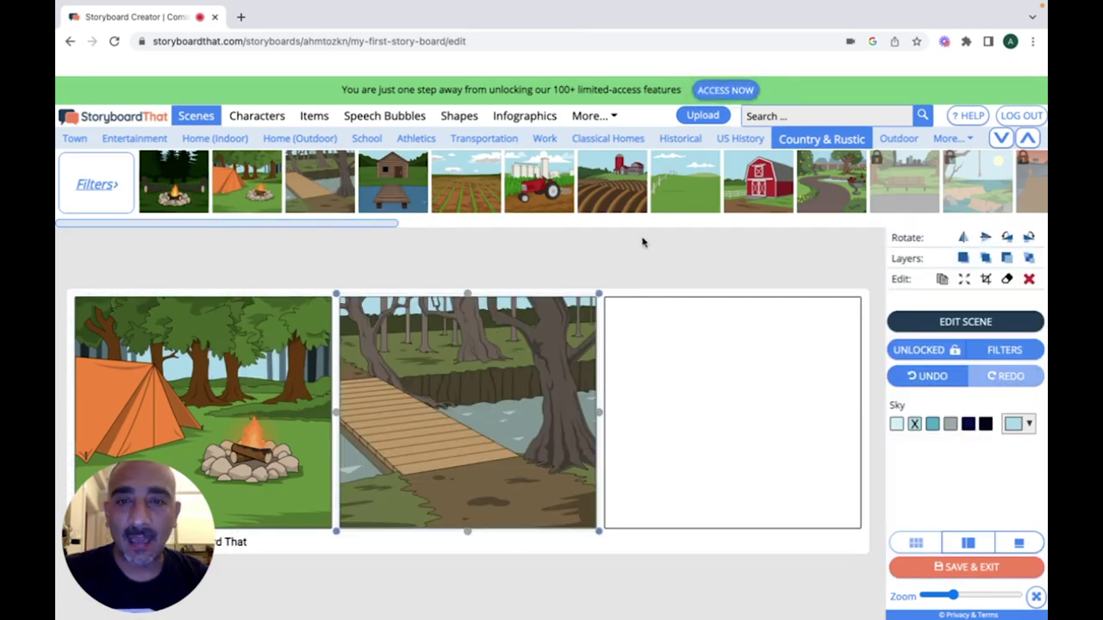
{"action": "mouse_move", "coordinate": [756, 199]}
{"action": "left_click_drag", "start_coordinate": [756, 199], "coordinate": [659, 400]}
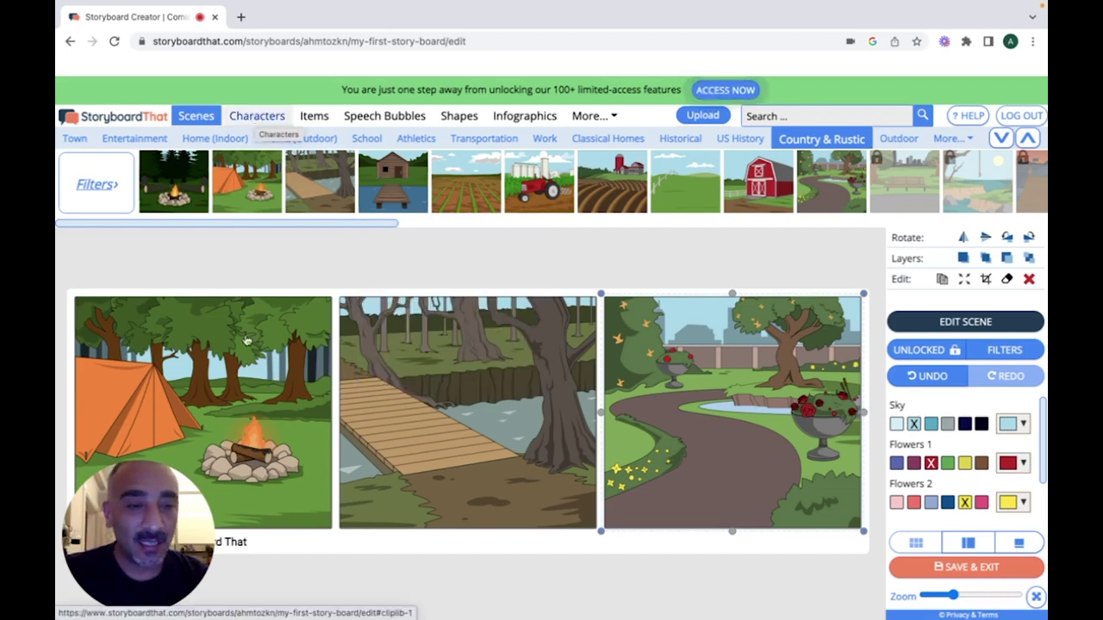
Flip the campsite scene horizontally in the first cell, duplicate it and place the copy over the original, leaving the storyboard layout as is.
{"action": "left_click", "coordinate": [226, 381]}
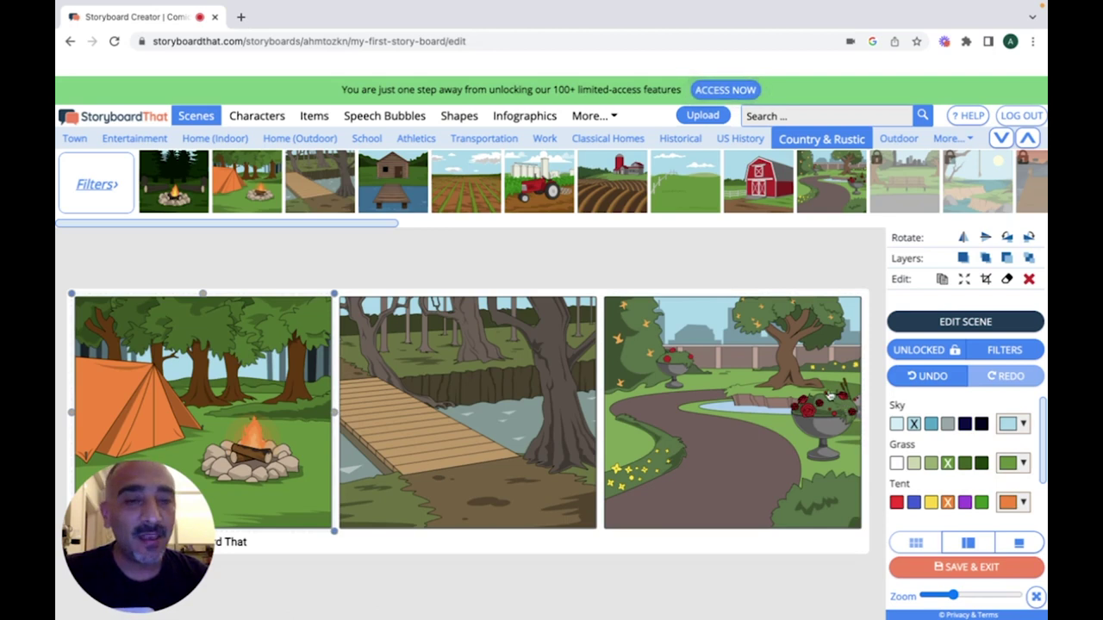
{"action": "left_click", "coordinate": [961, 239]}
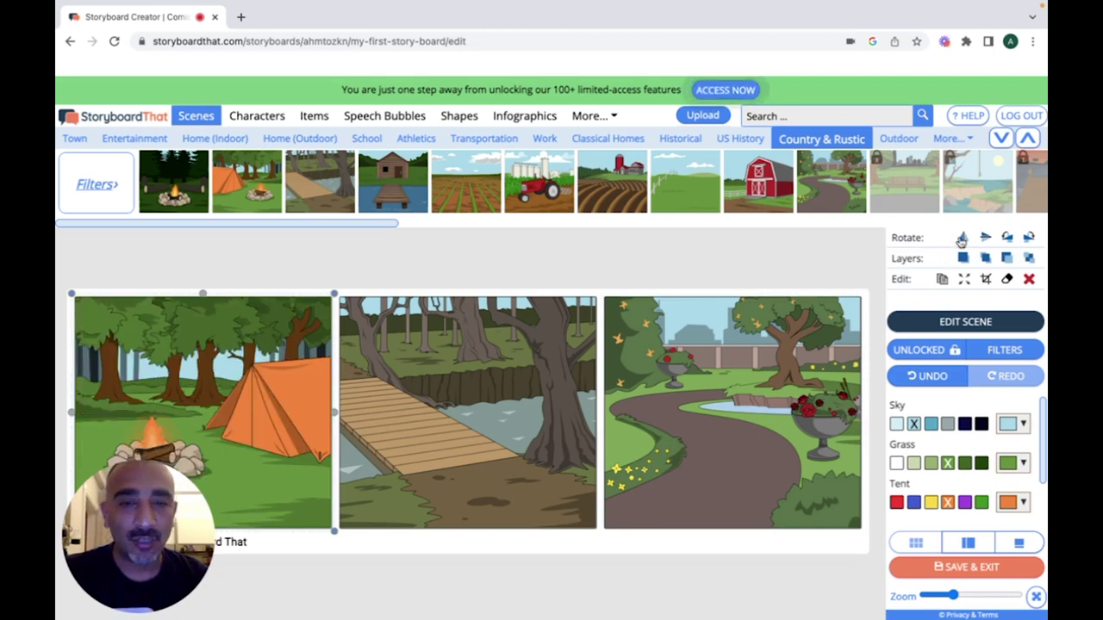
{"action": "left_click", "coordinate": [942, 280]}
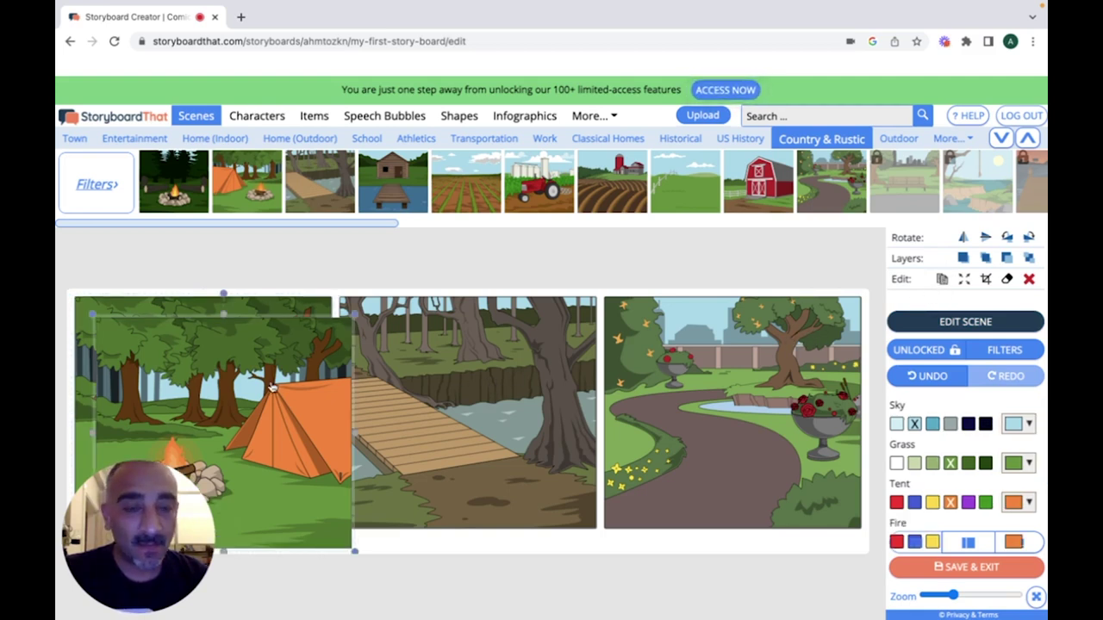
{"action": "left_click_drag", "start_coordinate": [273, 387], "coordinate": [241, 362]}
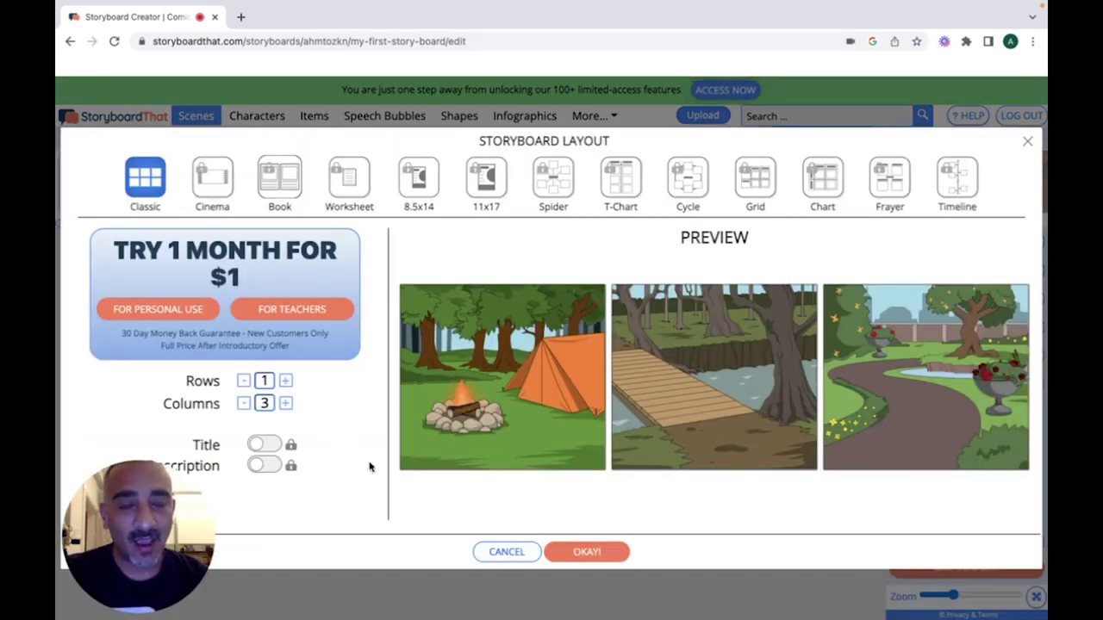
{"action": "left_click", "coordinate": [506, 552]}
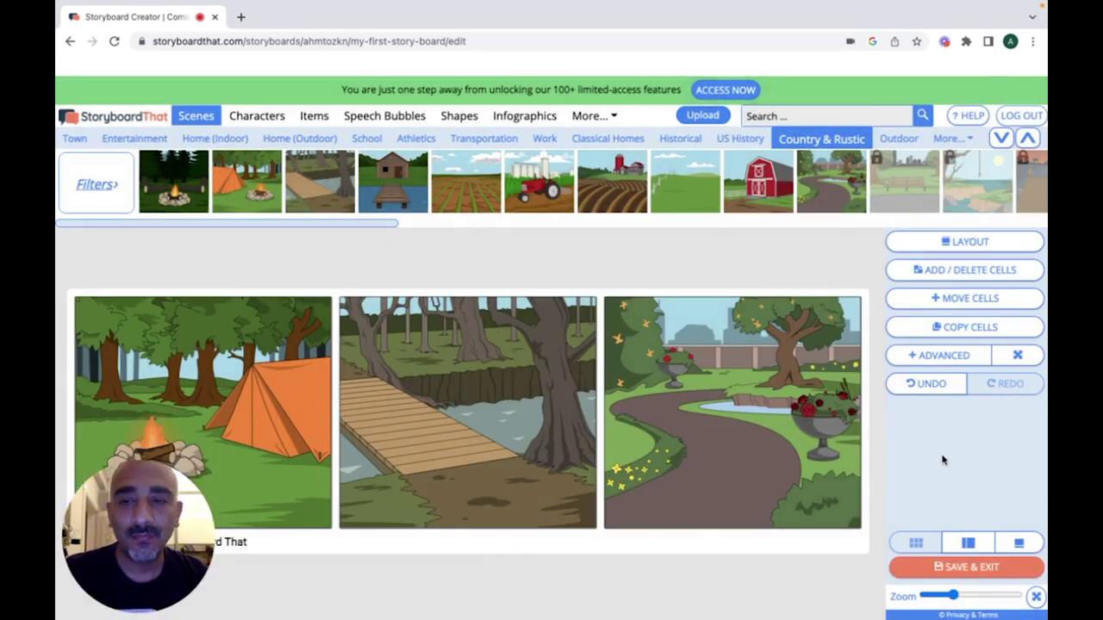
Move the campsite cell to the second position and back to the first using Move Cells.
{"action": "left_click", "coordinate": [969, 299]}
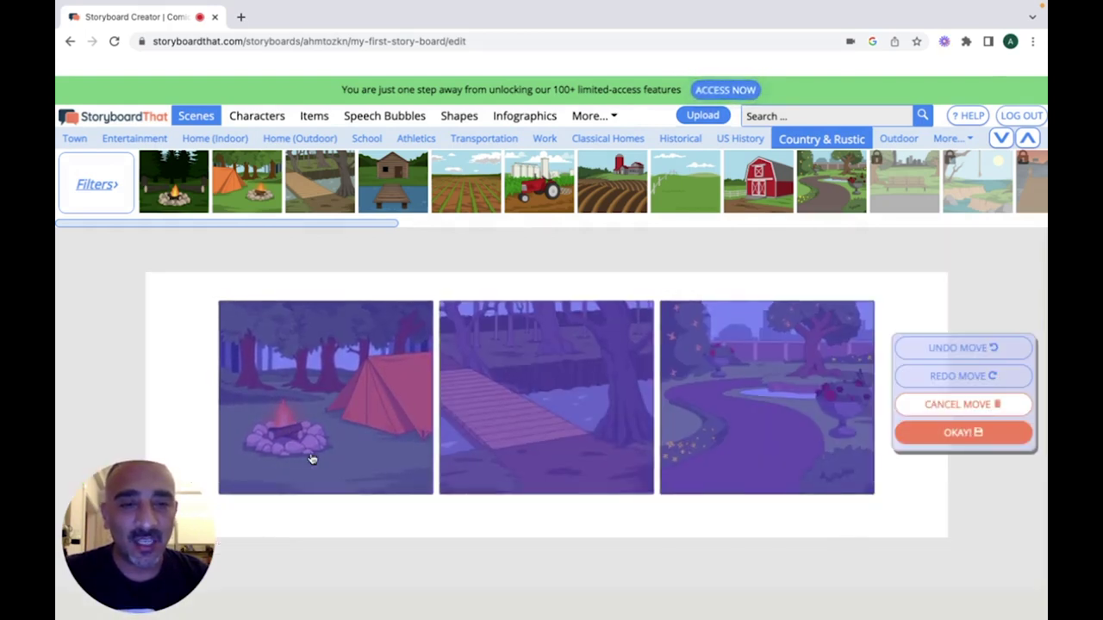
{"action": "left_click_drag", "start_coordinate": [312, 459], "coordinate": [517, 455]}
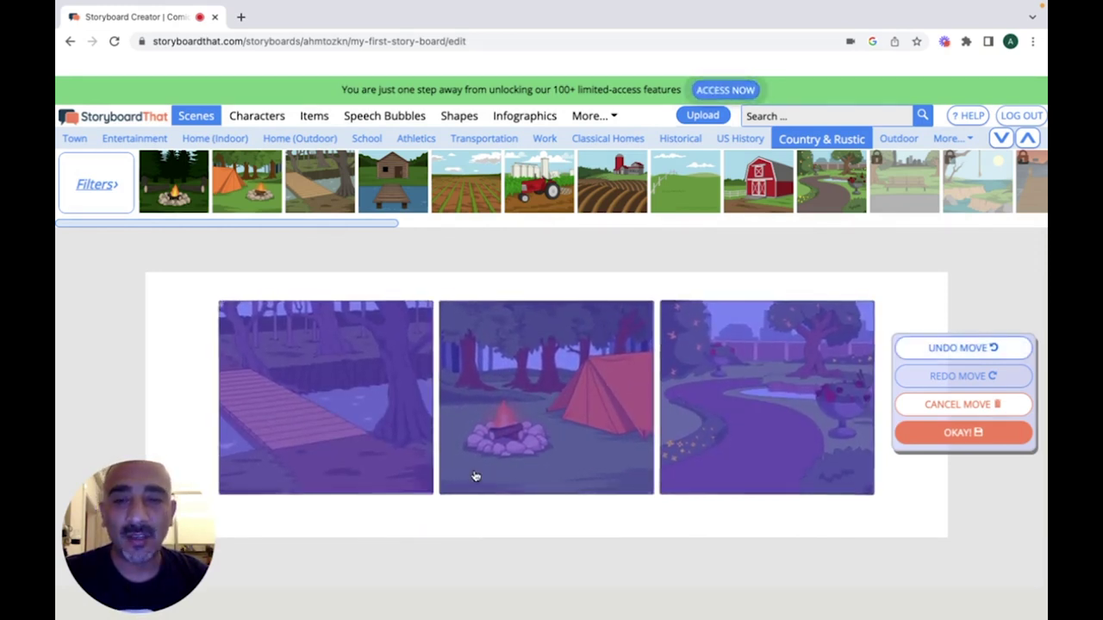
{"action": "left_click_drag", "start_coordinate": [463, 480], "coordinate": [343, 484]}
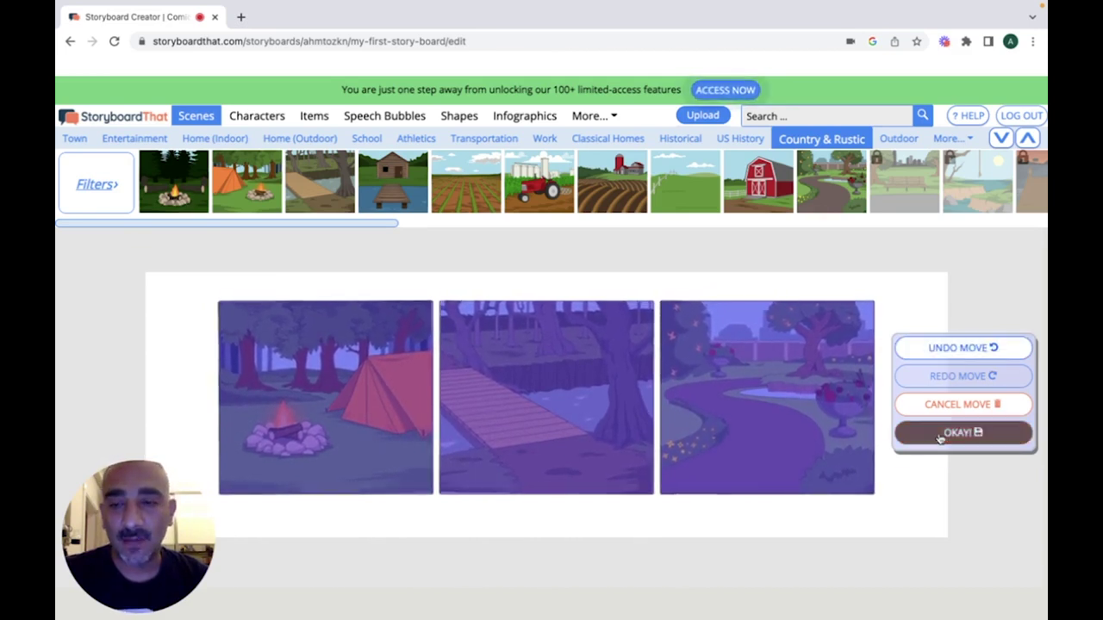
Undo the cell moves and cancel out of moving cells.
{"action": "left_click", "coordinate": [945, 348]}
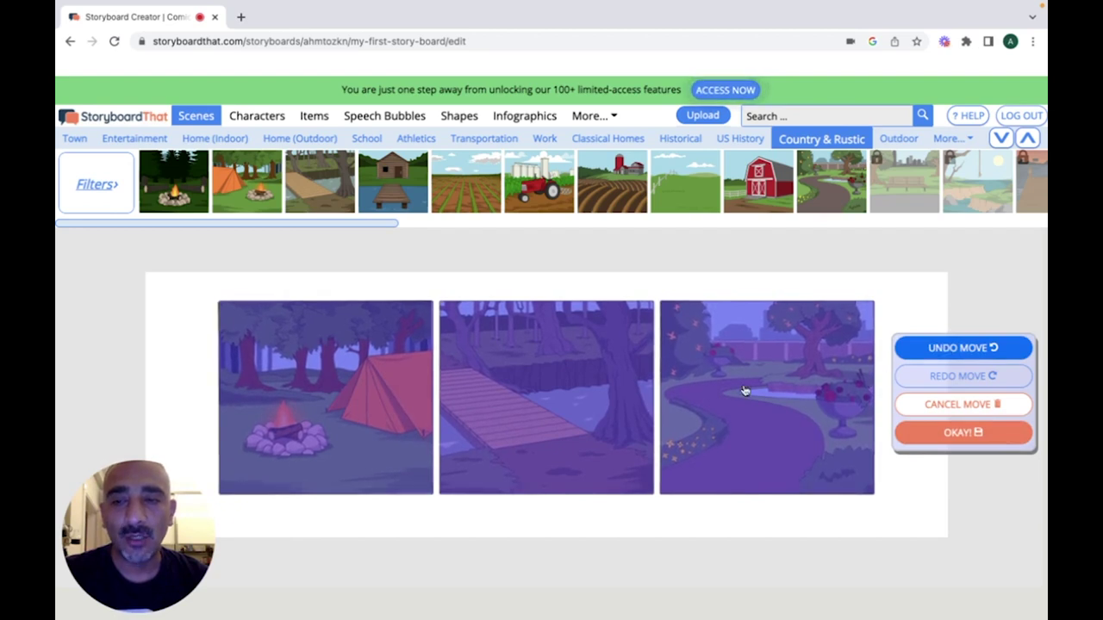
{"action": "left_click", "coordinate": [915, 358]}
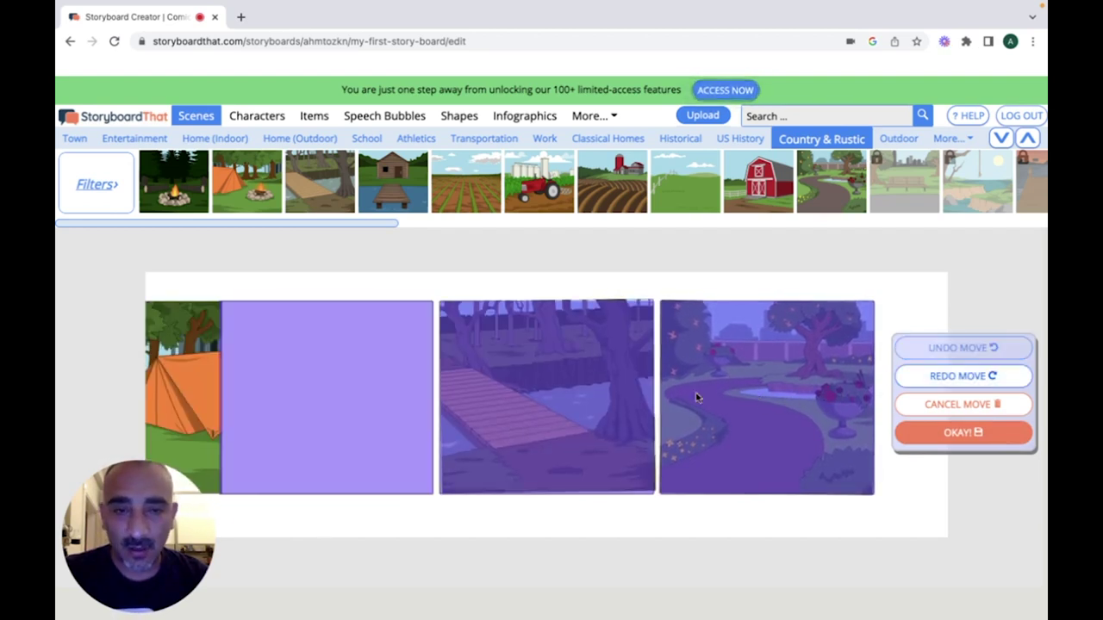
{"action": "left_click", "coordinate": [947, 376]}
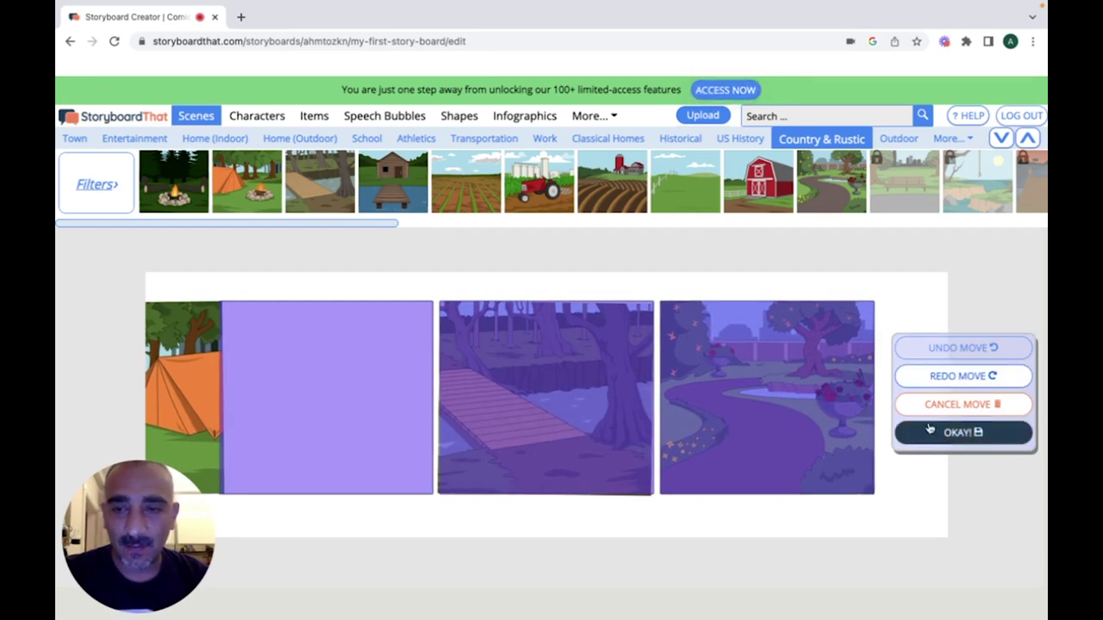
{"action": "left_click_drag", "start_coordinate": [506, 402], "coordinate": [480, 406]}
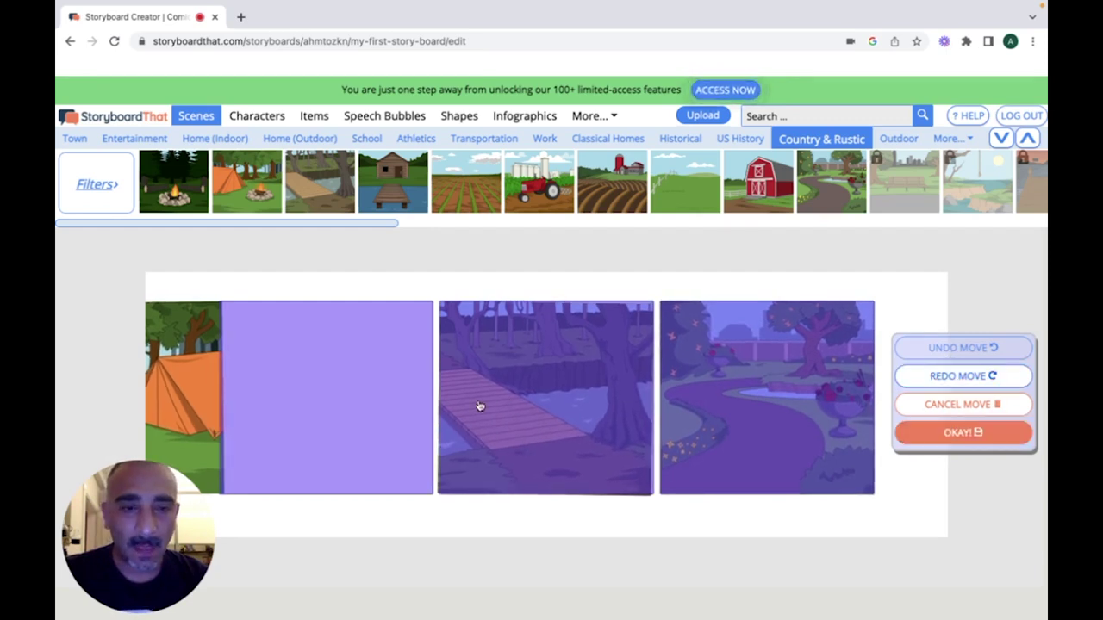
{"action": "left_click", "coordinate": [951, 405]}
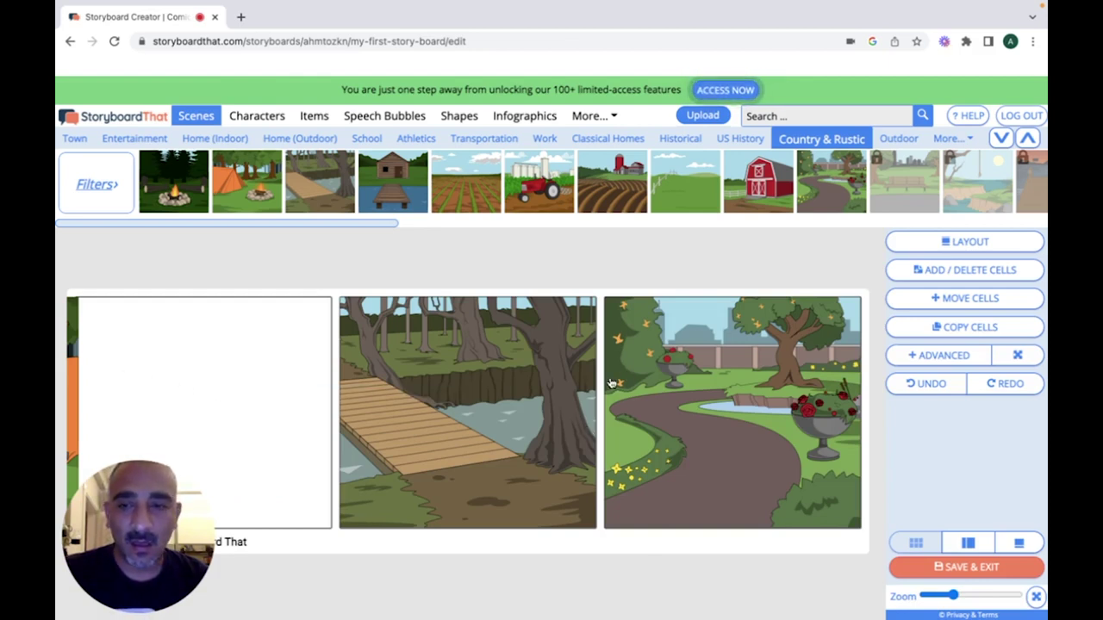
Place the orange-tent campsite scene in the empty first cell and set it to day time with rain.
{"action": "mouse_move", "coordinate": [278, 214]}
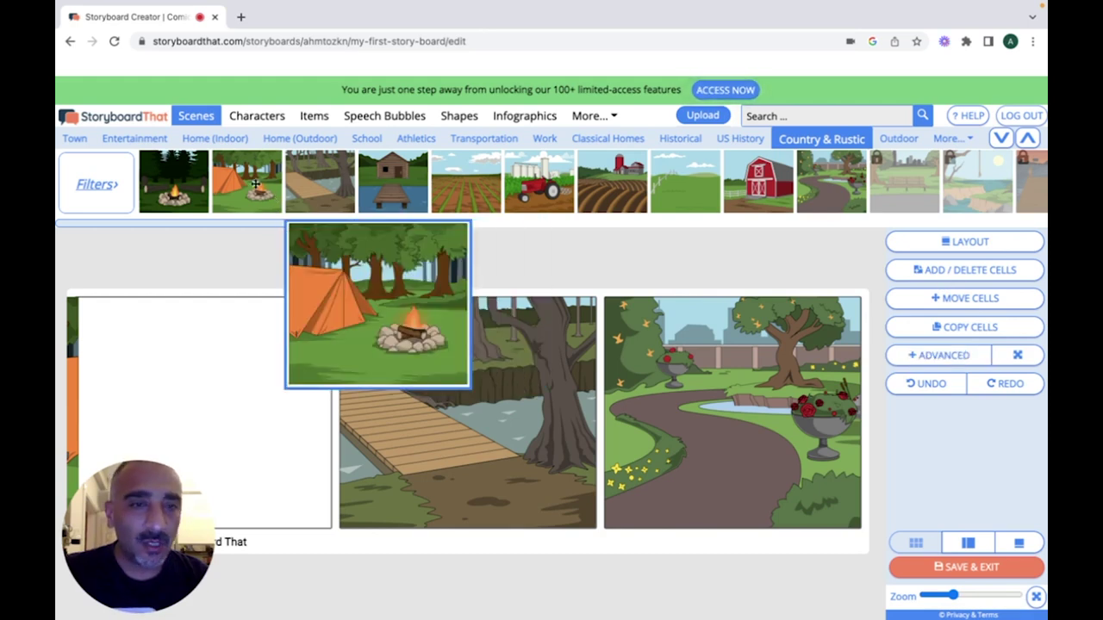
{"action": "left_click_drag", "start_coordinate": [252, 184], "coordinate": [201, 371]}
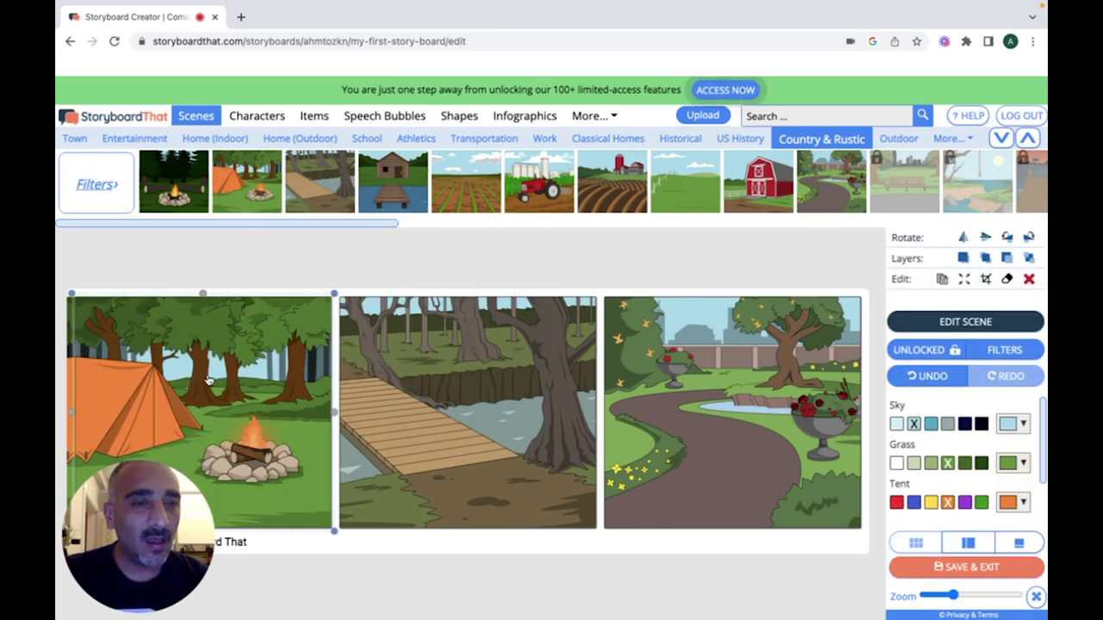
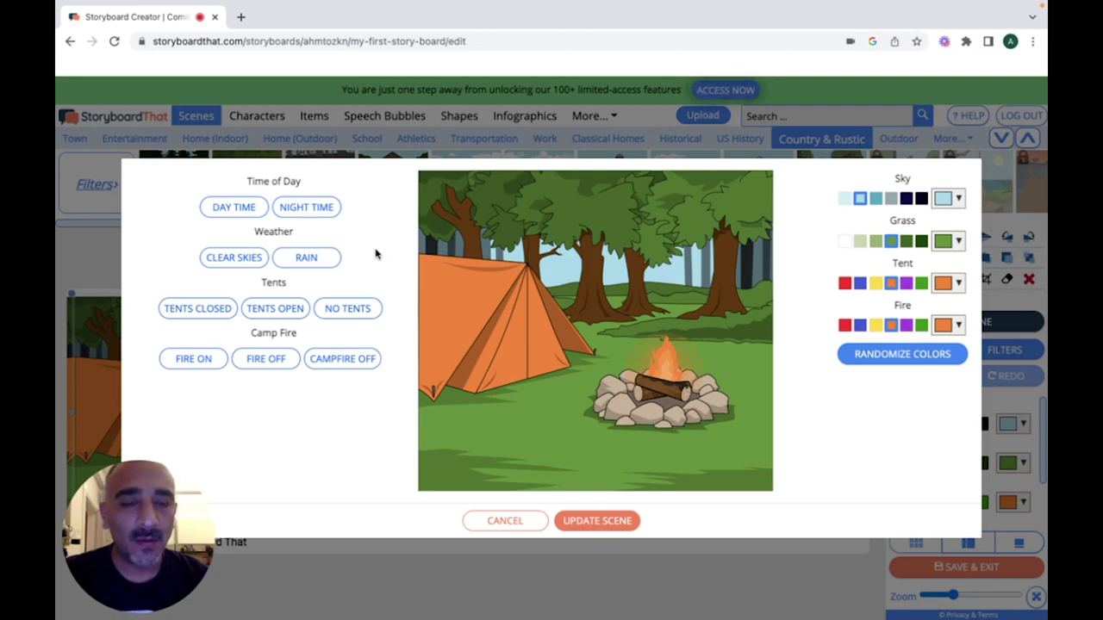
{"action": "left_click", "coordinate": [219, 212]}
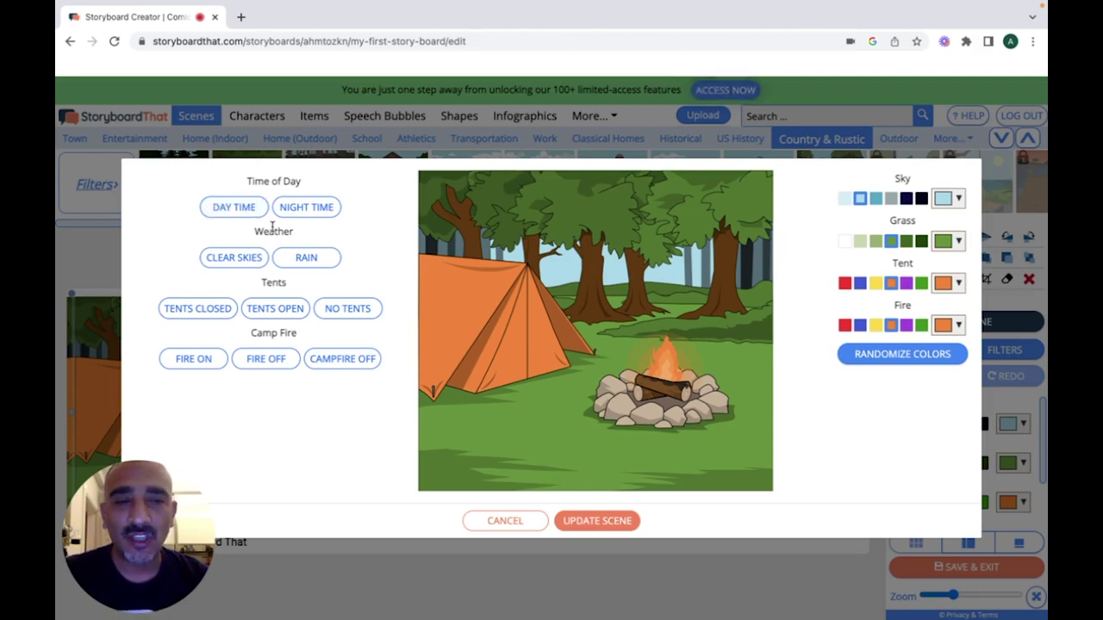
{"action": "left_click", "coordinate": [281, 315]}
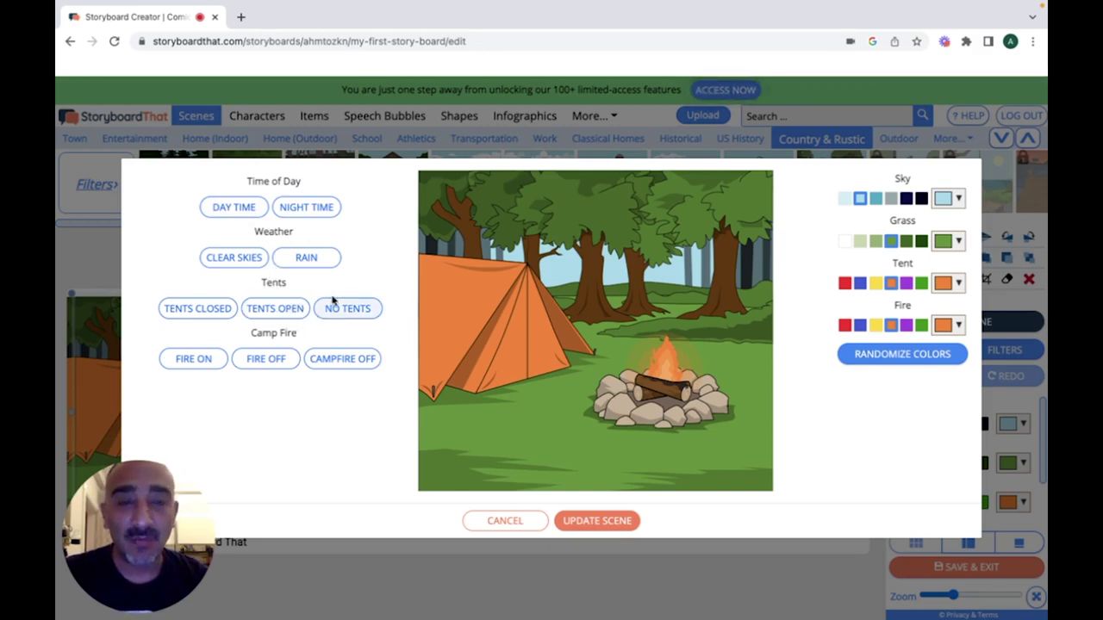
{"action": "left_click", "coordinate": [238, 211]}
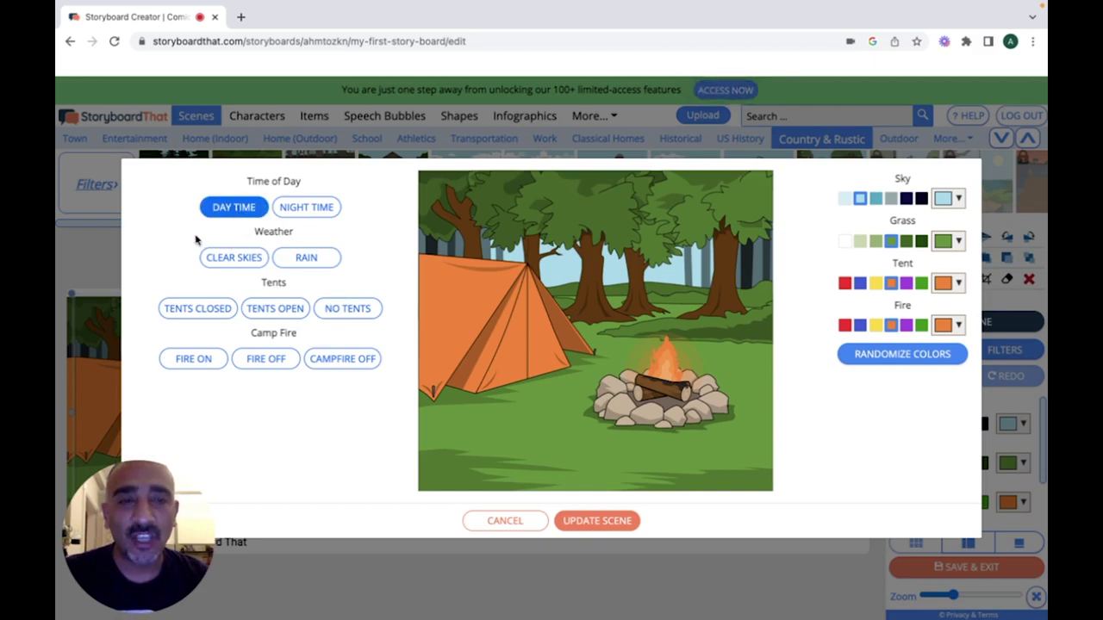
{"action": "left_click", "coordinate": [307, 214]}
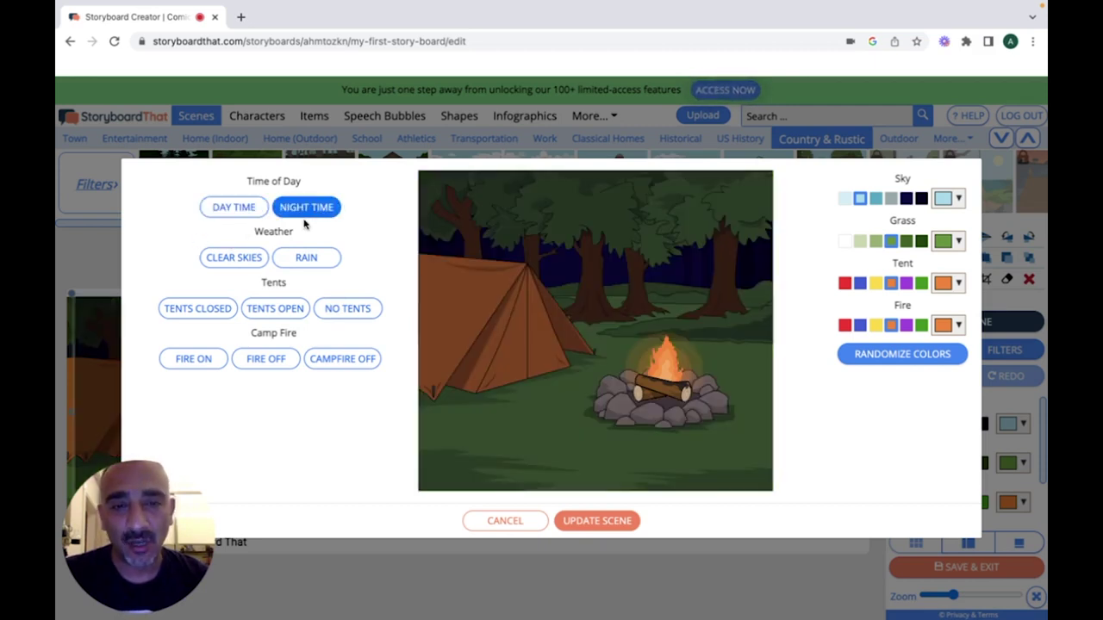
{"action": "left_click", "coordinate": [234, 213]}
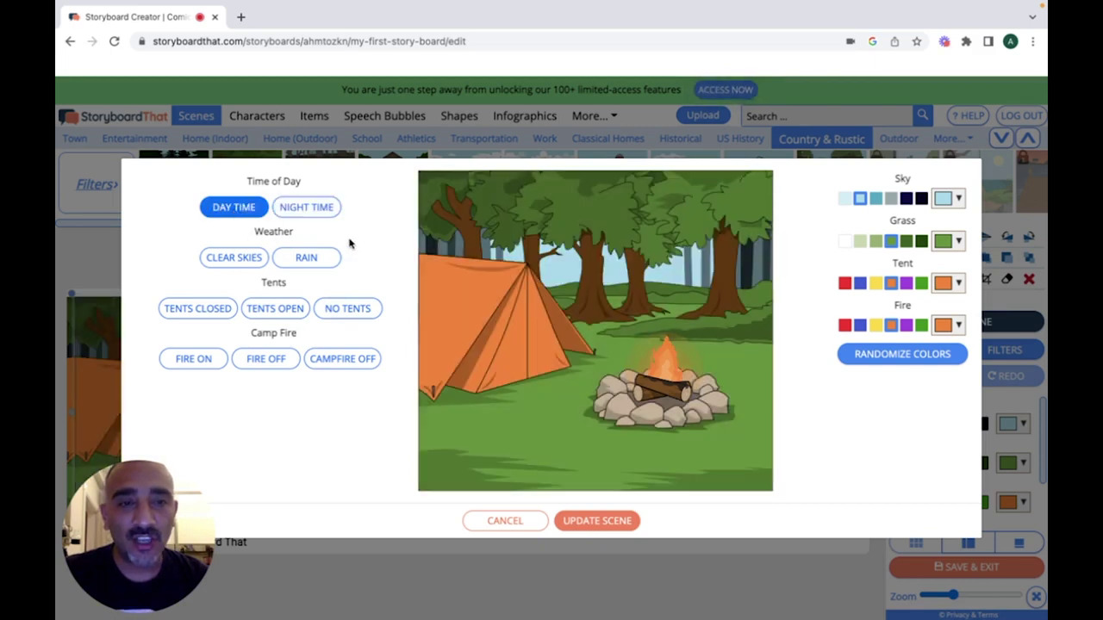
{"action": "left_click", "coordinate": [250, 259]}
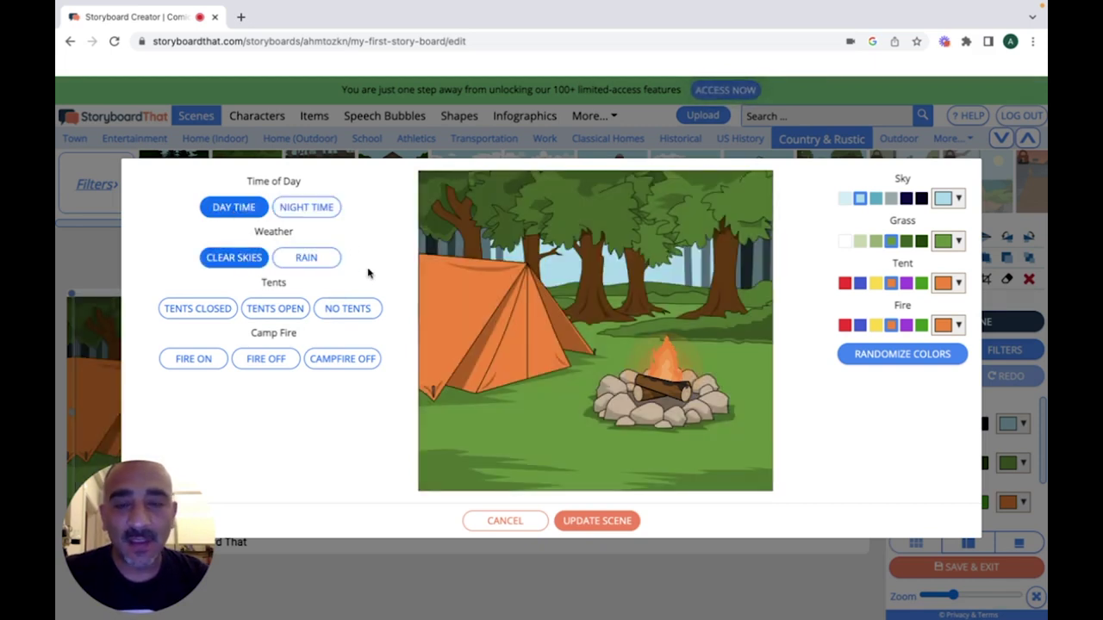
{"action": "left_click", "coordinate": [336, 267]}
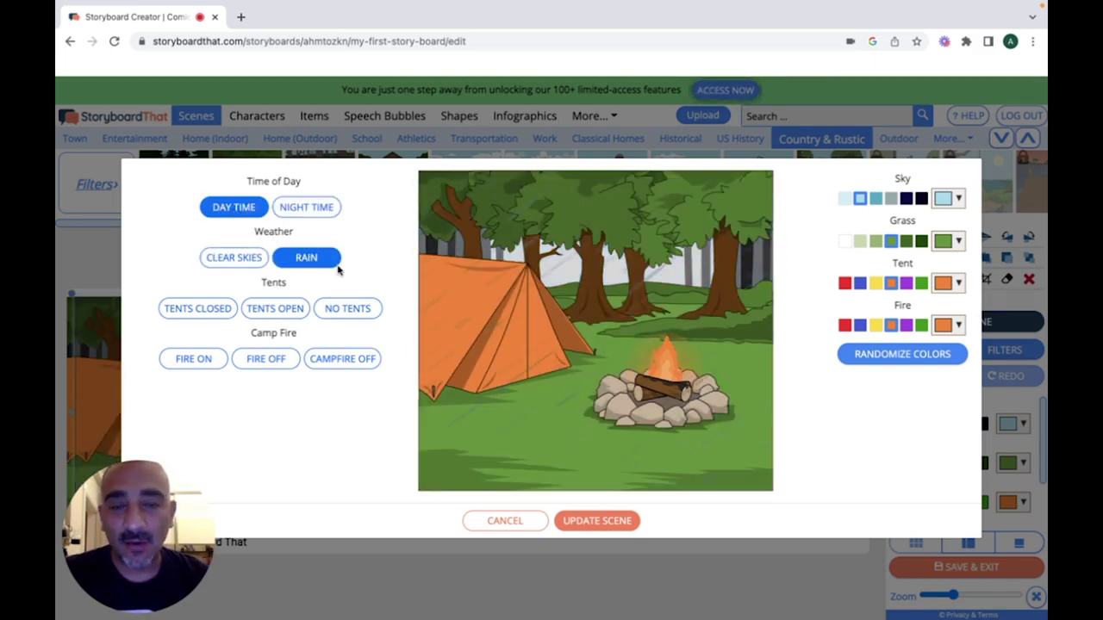
Set the campsite scene to open tents with the campfire's fire on.
{"action": "left_click", "coordinate": [207, 316]}
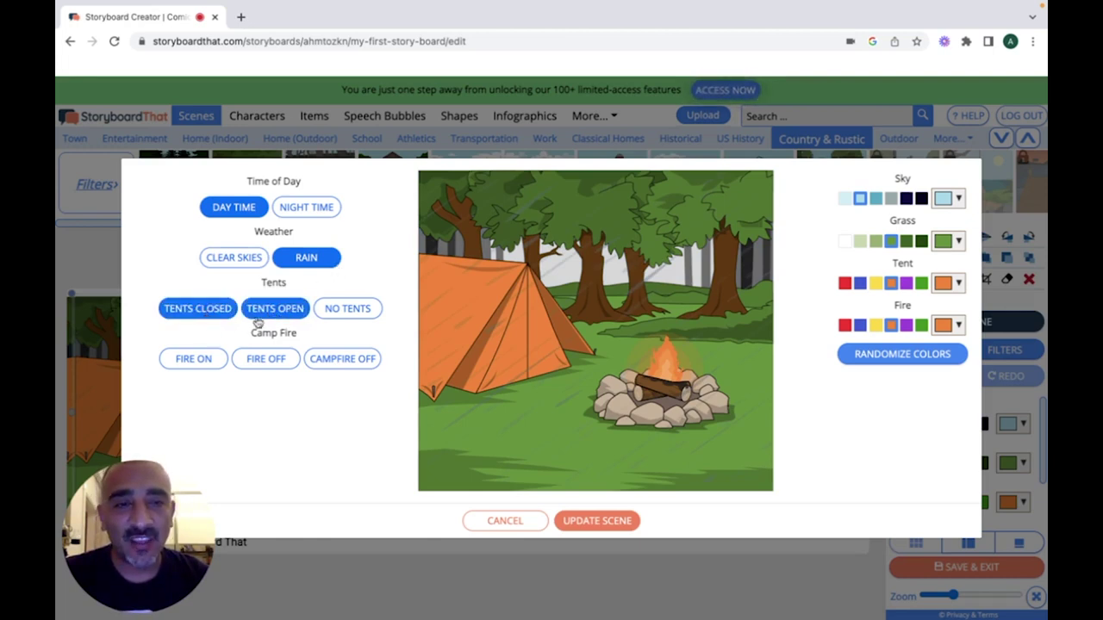
{"action": "left_click", "coordinate": [344, 314]}
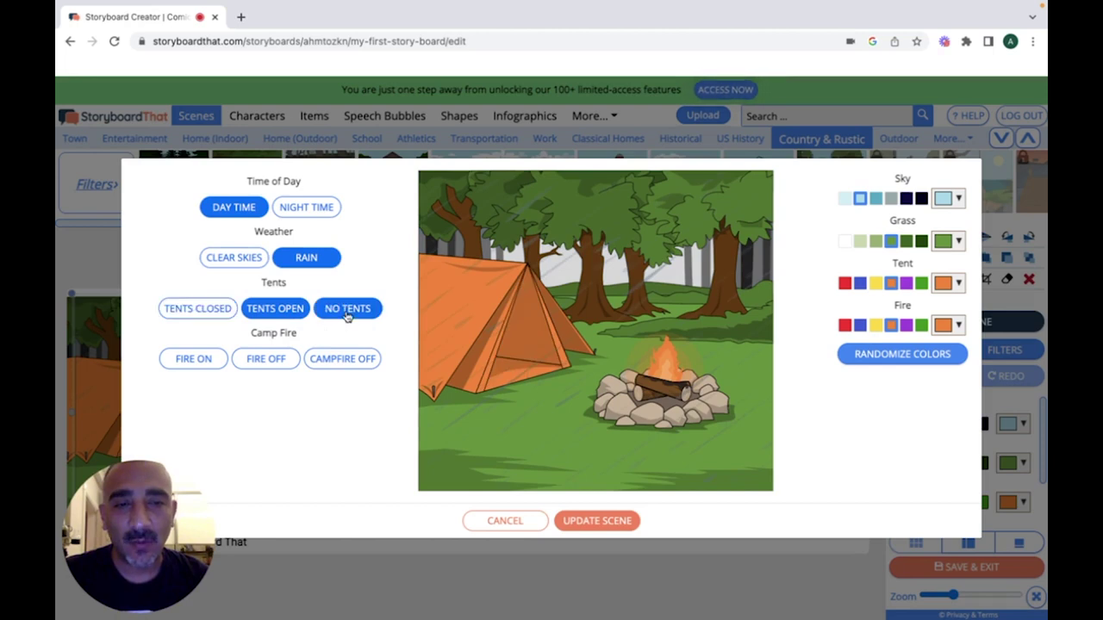
{"action": "left_click", "coordinate": [270, 312]}
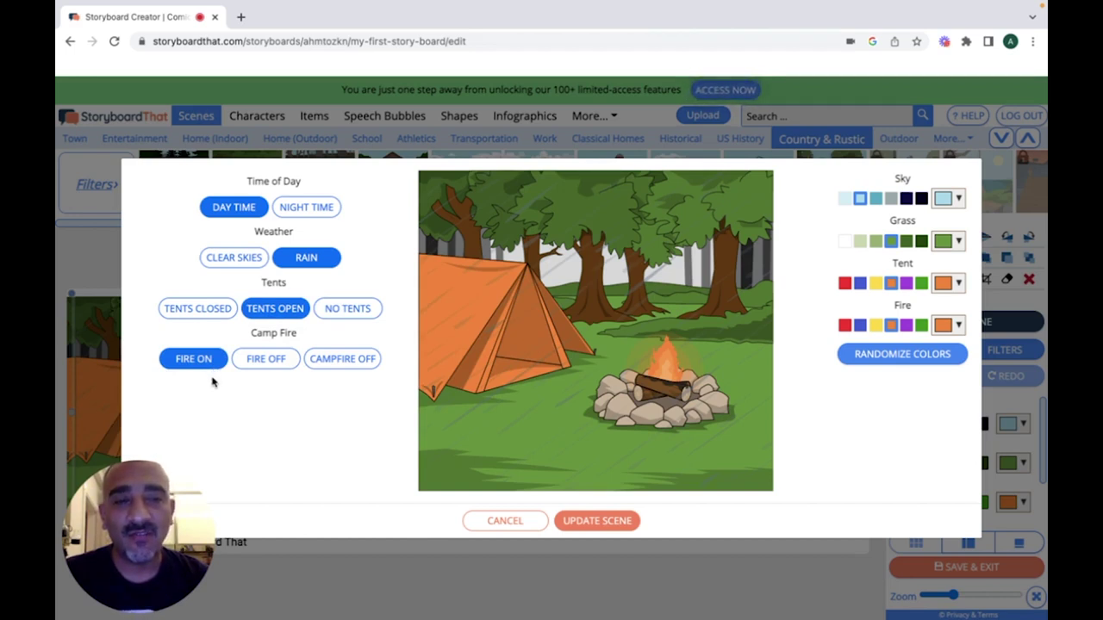
{"action": "left_click", "coordinate": [266, 360]}
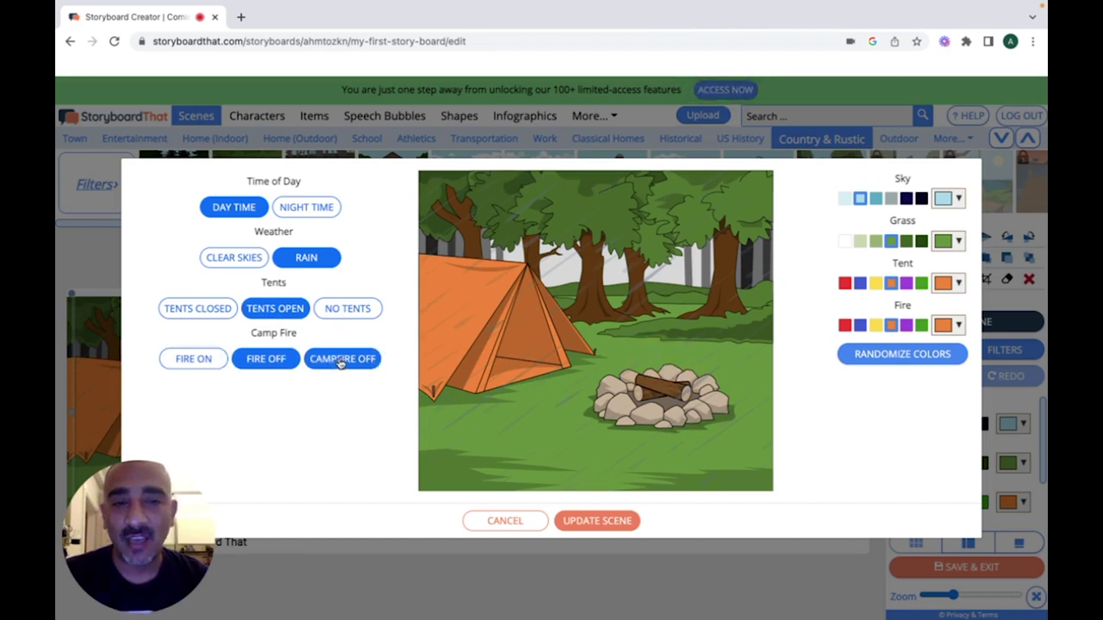
{"action": "left_click", "coordinate": [340, 362]}
{"action": "left_click", "coordinate": [269, 362]}
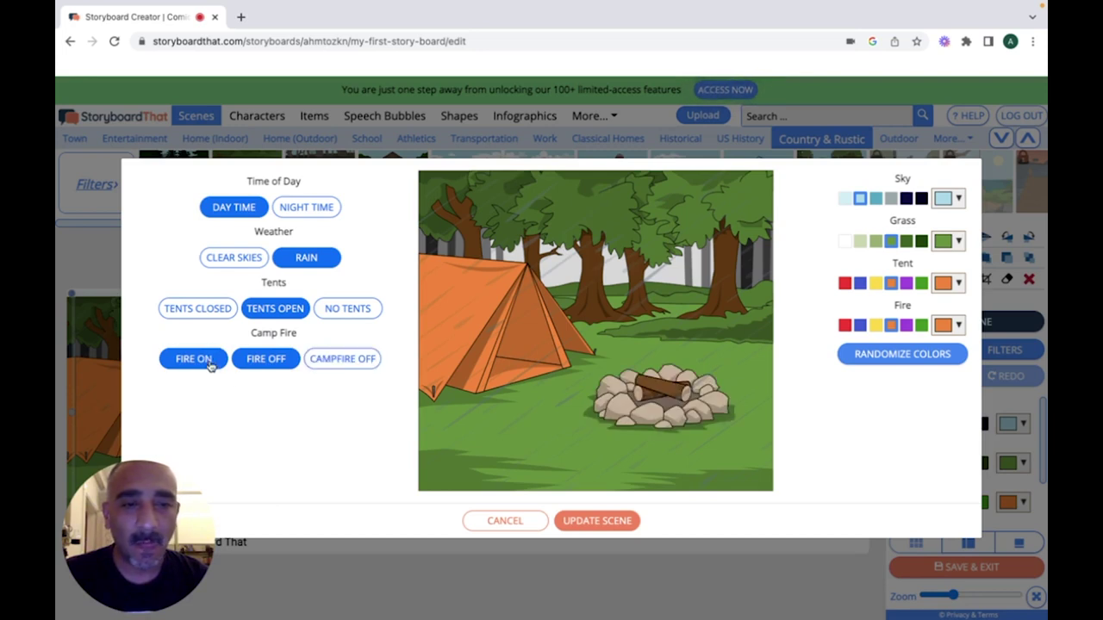
{"action": "left_click", "coordinate": [209, 363]}
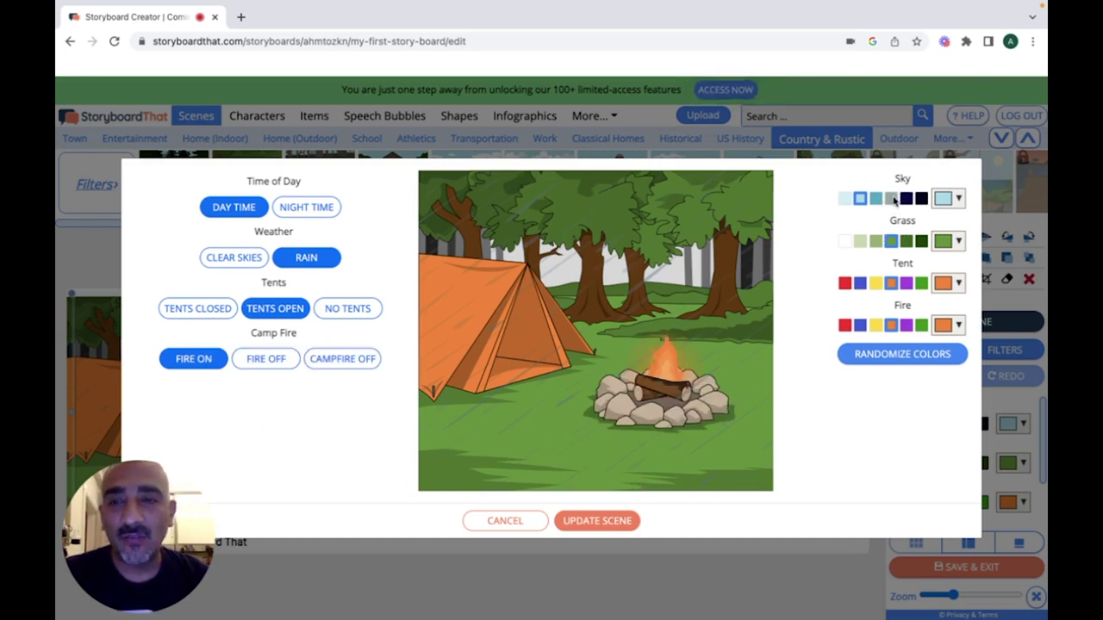
Update the campsite with the palest blue sky and dark green grass, and put the red barn scene in the second cell.
{"action": "left_click", "coordinate": [892, 199]}
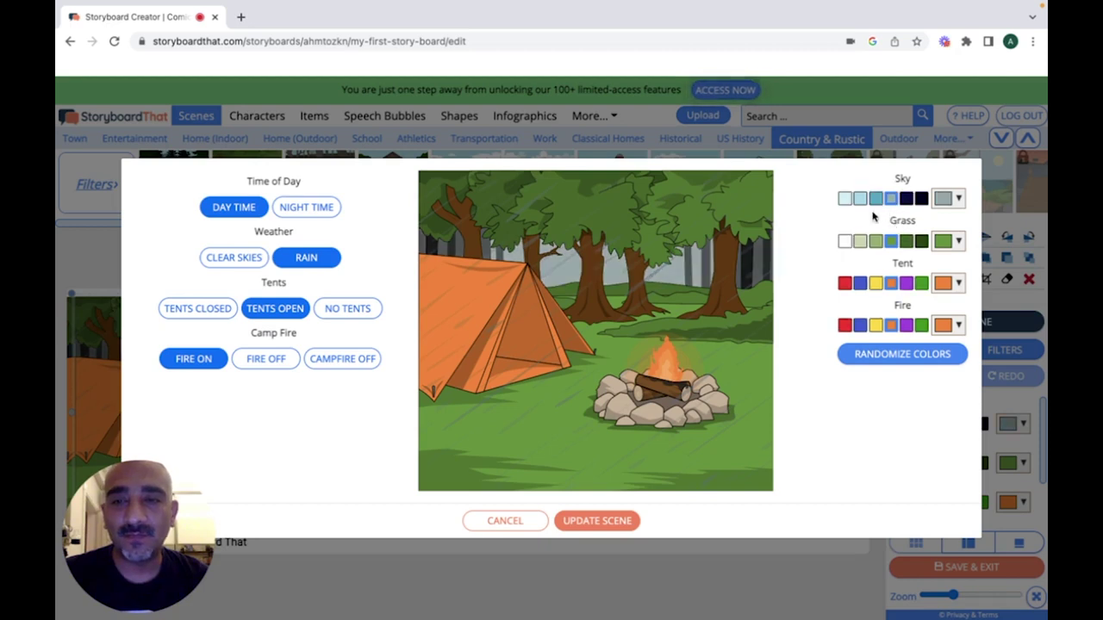
{"action": "left_click", "coordinate": [846, 199]}
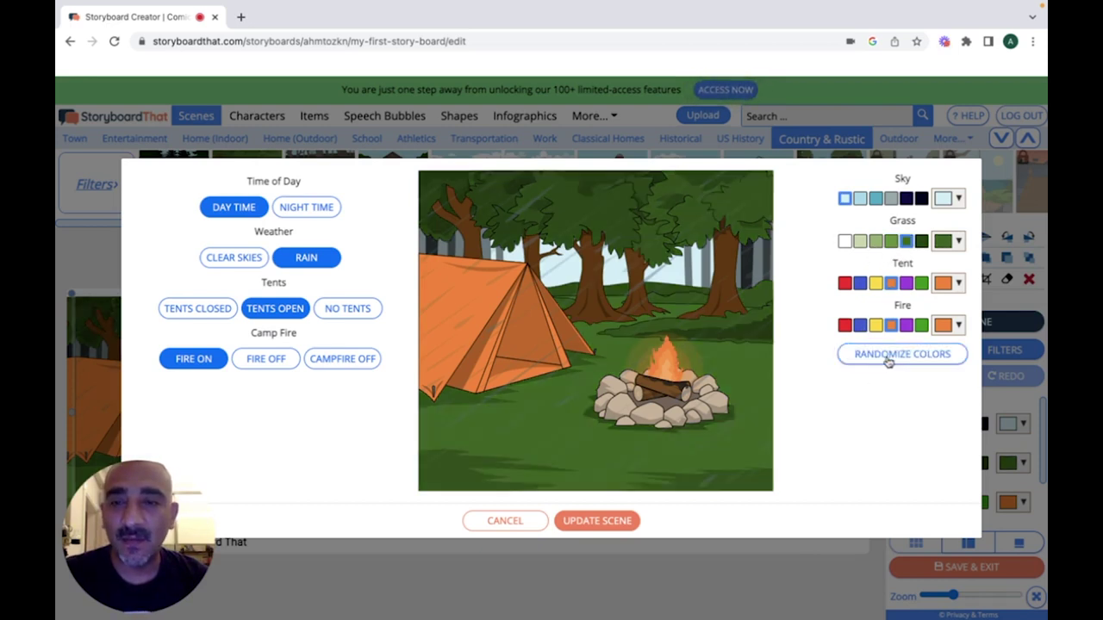
{"action": "left_click", "coordinate": [613, 524]}
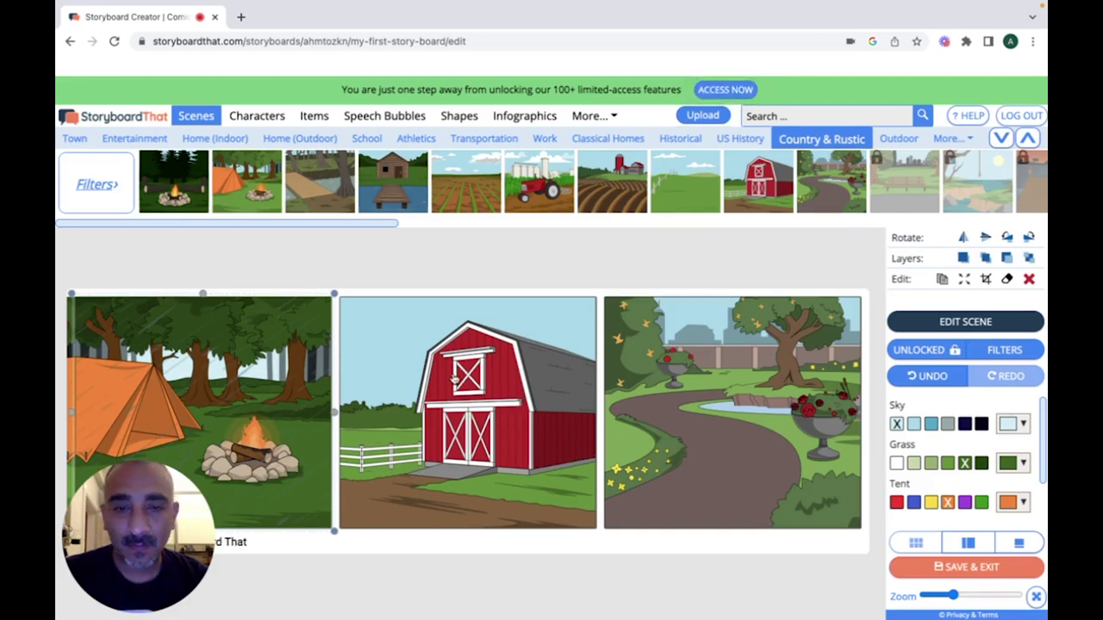
{"action": "left_click", "coordinate": [484, 420]}
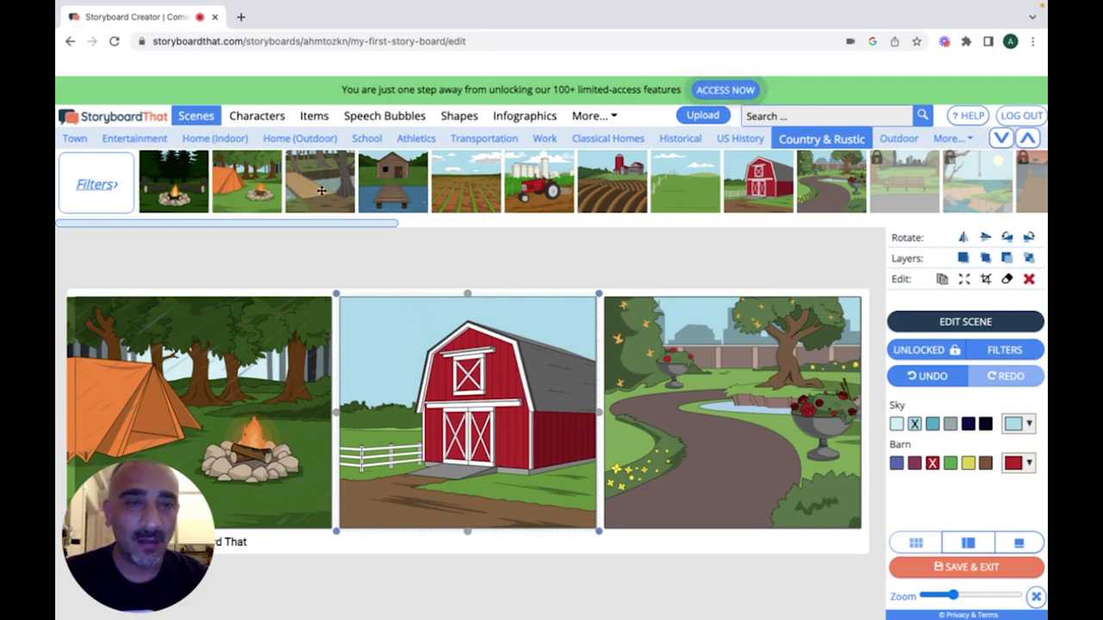
Add the black-haired vampire woman in the red dress from the Monsters & Myths characters to the first cell.
{"action": "left_click", "coordinate": [257, 119]}
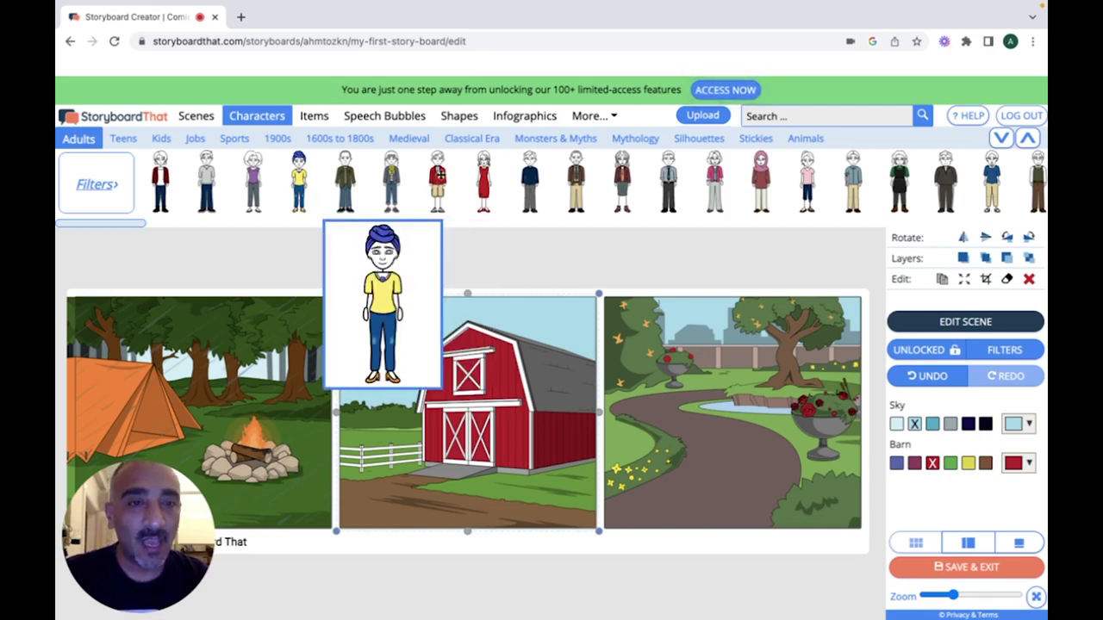
{"action": "left_click", "coordinate": [541, 147]}
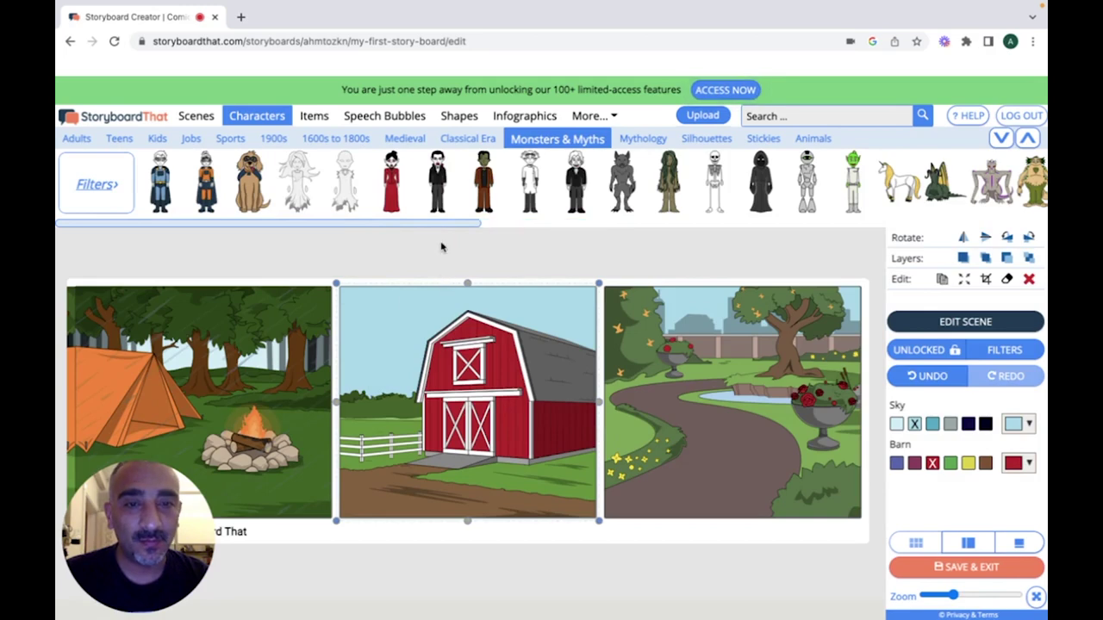
{"action": "left_click_drag", "start_coordinate": [392, 181], "coordinate": [301, 449]}
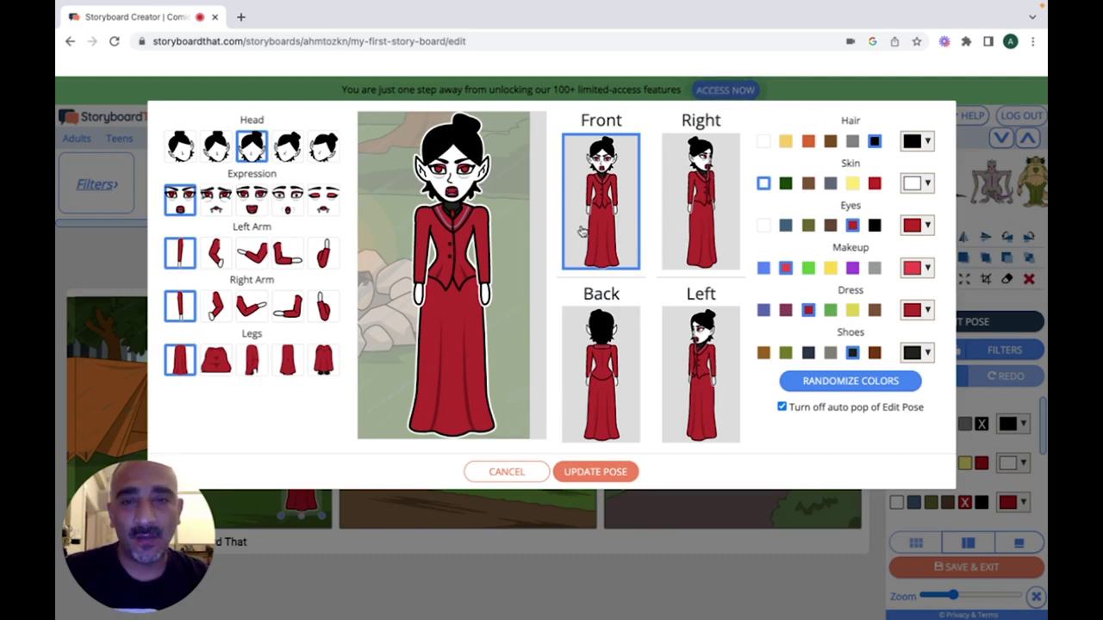
Pose the vampire woman facing left and seated, with closed eyes, her left arm held out and her right hand raised to her face.
{"action": "left_click", "coordinate": [680, 219]}
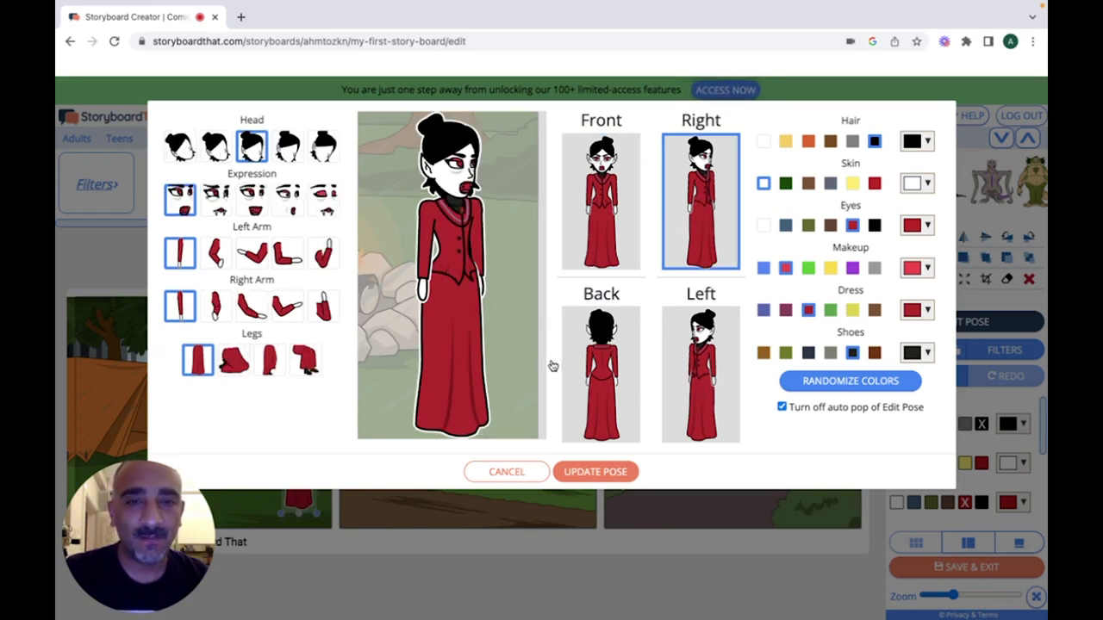
{"action": "left_click", "coordinate": [219, 207]}
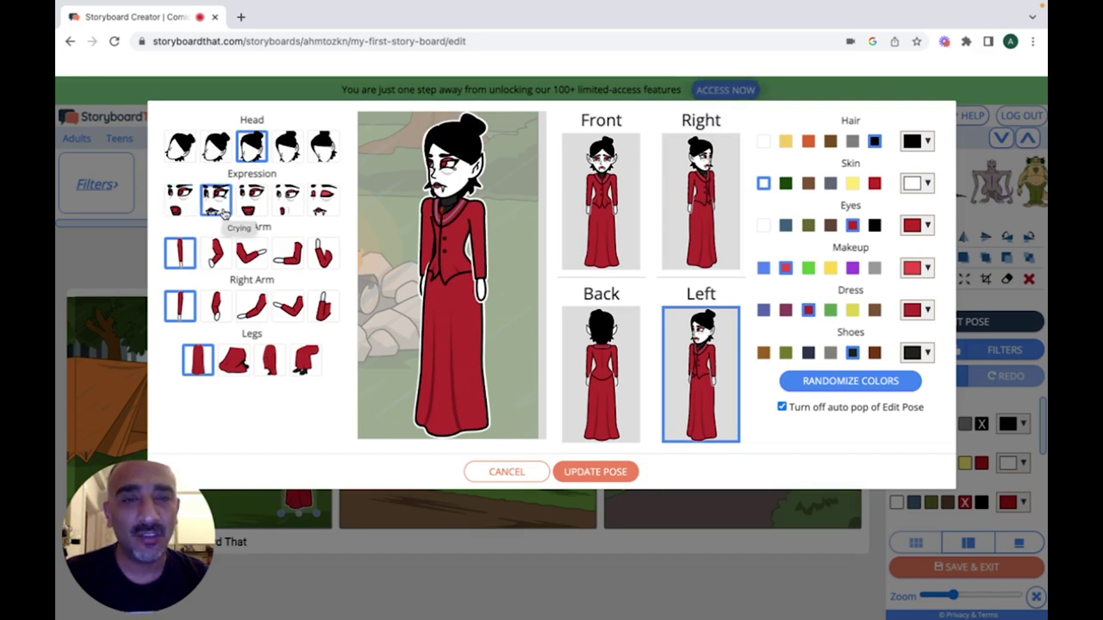
{"action": "left_click", "coordinate": [287, 207]}
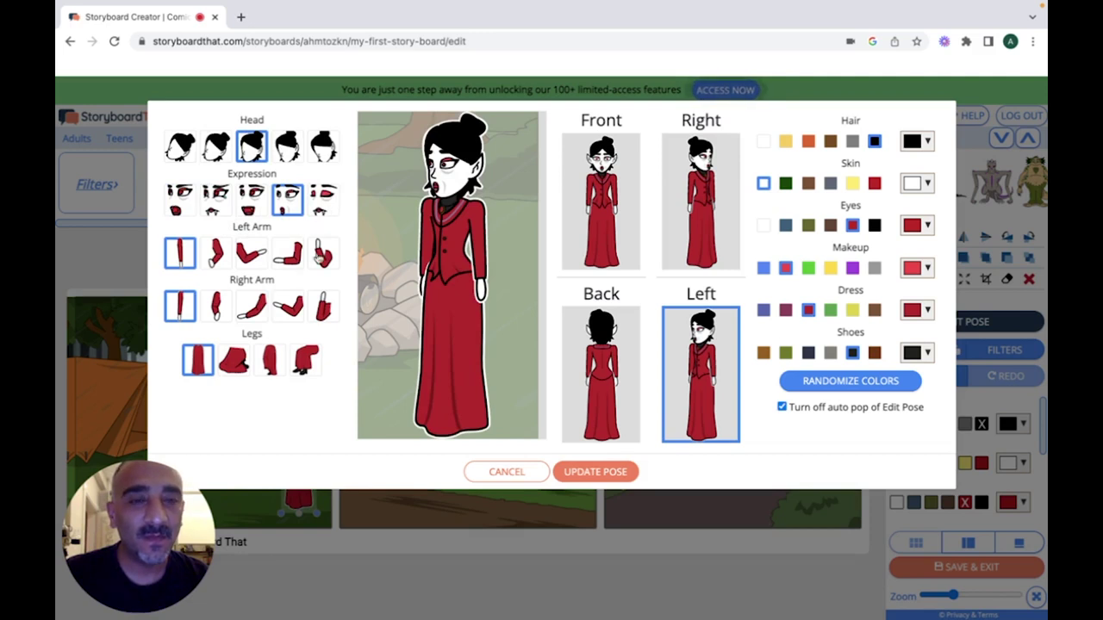
{"action": "left_click", "coordinate": [258, 253]}
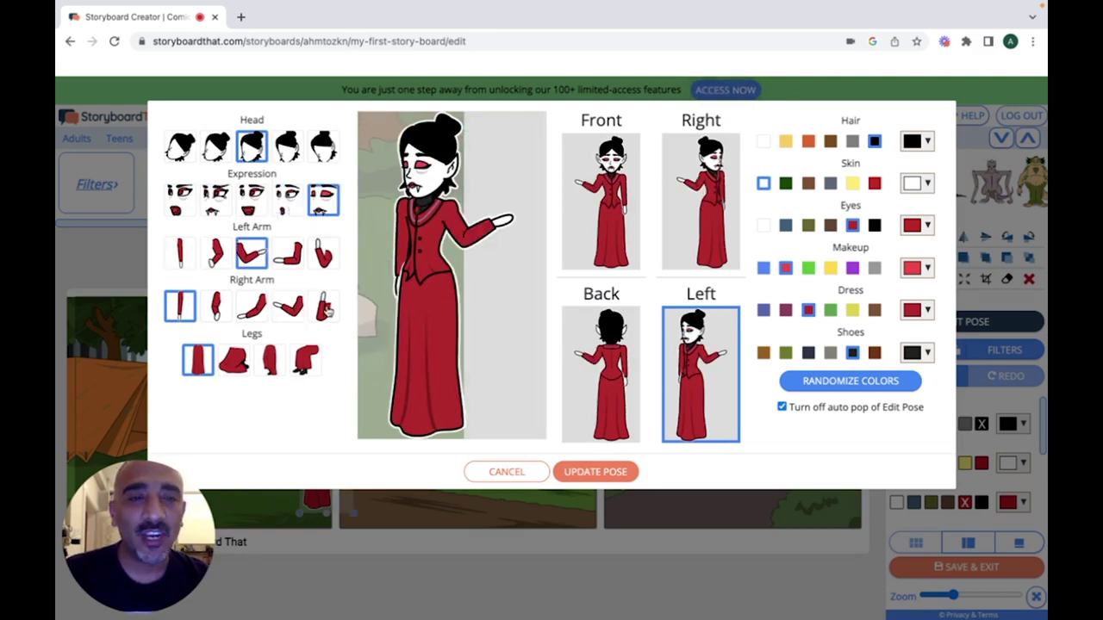
{"action": "left_click", "coordinate": [323, 306]}
{"action": "left_click", "coordinate": [307, 362]}
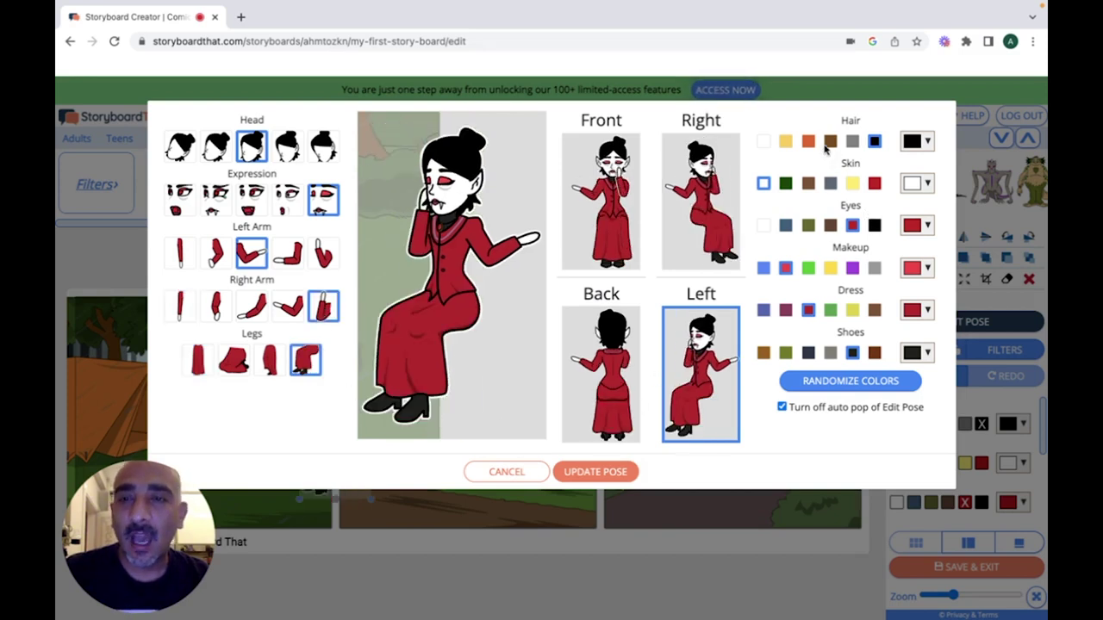
{"action": "left_click_drag", "start_coordinate": [838, 123], "coordinate": [865, 123]}
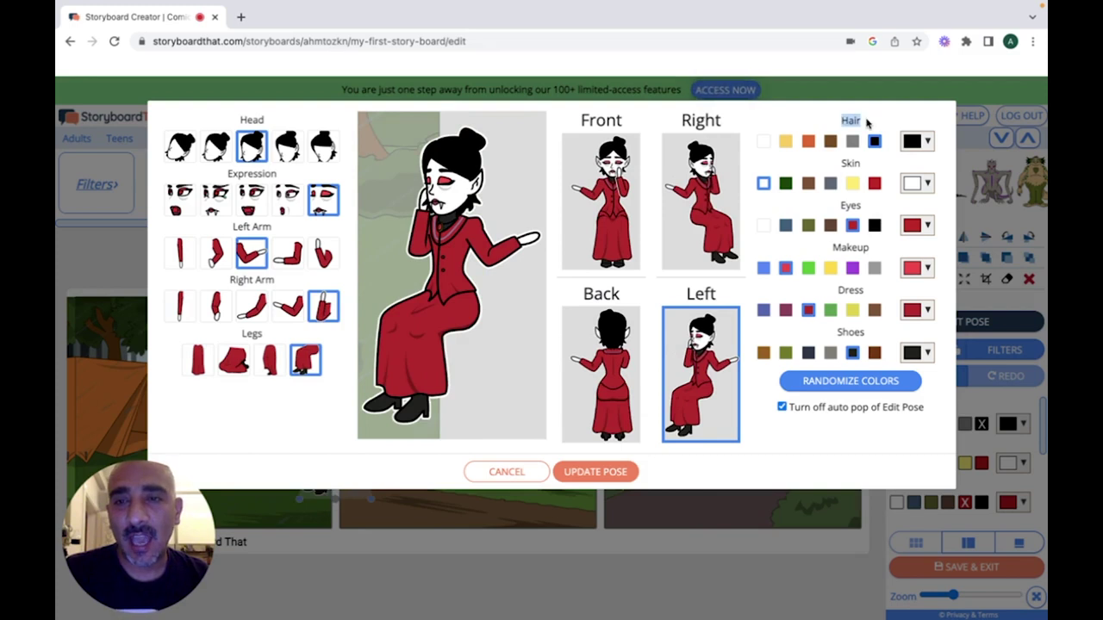
{"action": "left_click_drag", "start_coordinate": [839, 163], "coordinate": [862, 162]}
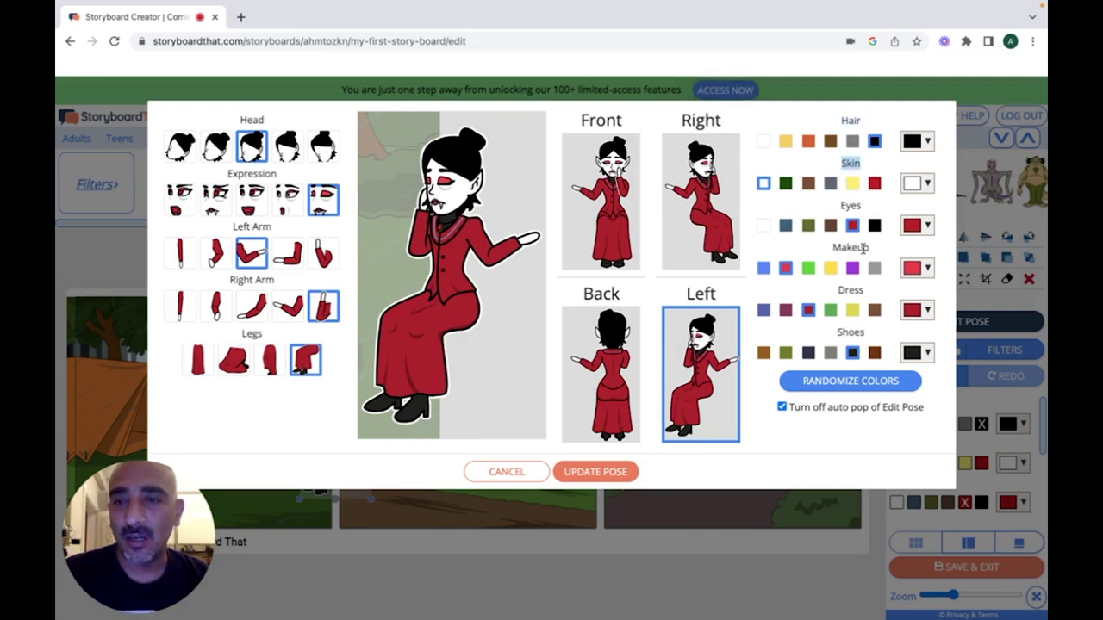
{"action": "double_click", "coordinate": [834, 247]}
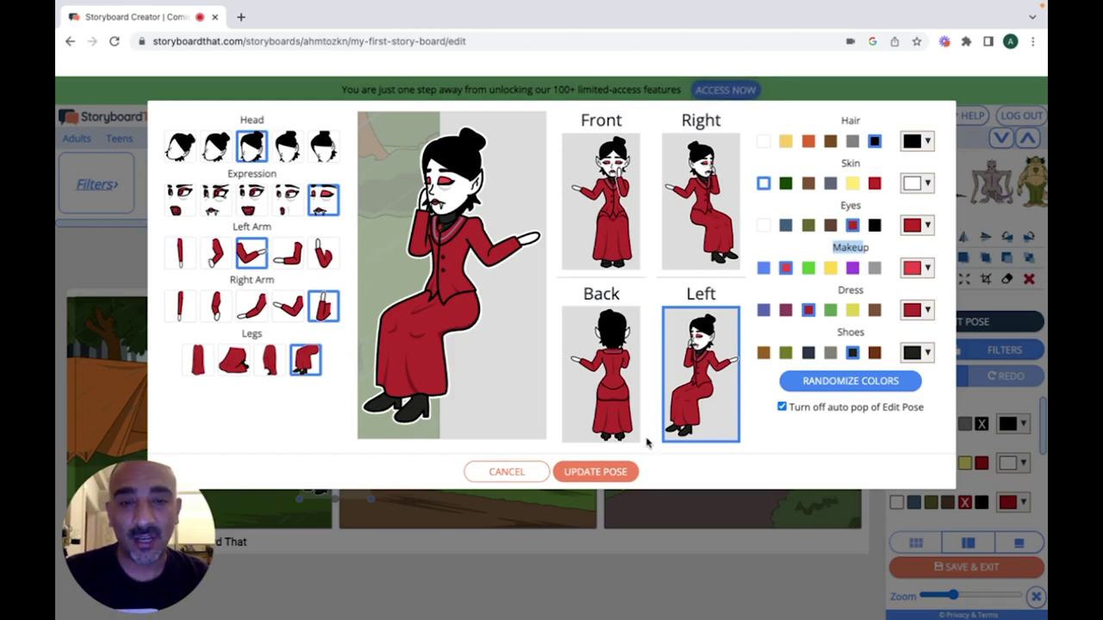
Apply the new pose and move the seated vampire woman beside the campfire in the first cell.
{"action": "left_click", "coordinate": [566, 474]}
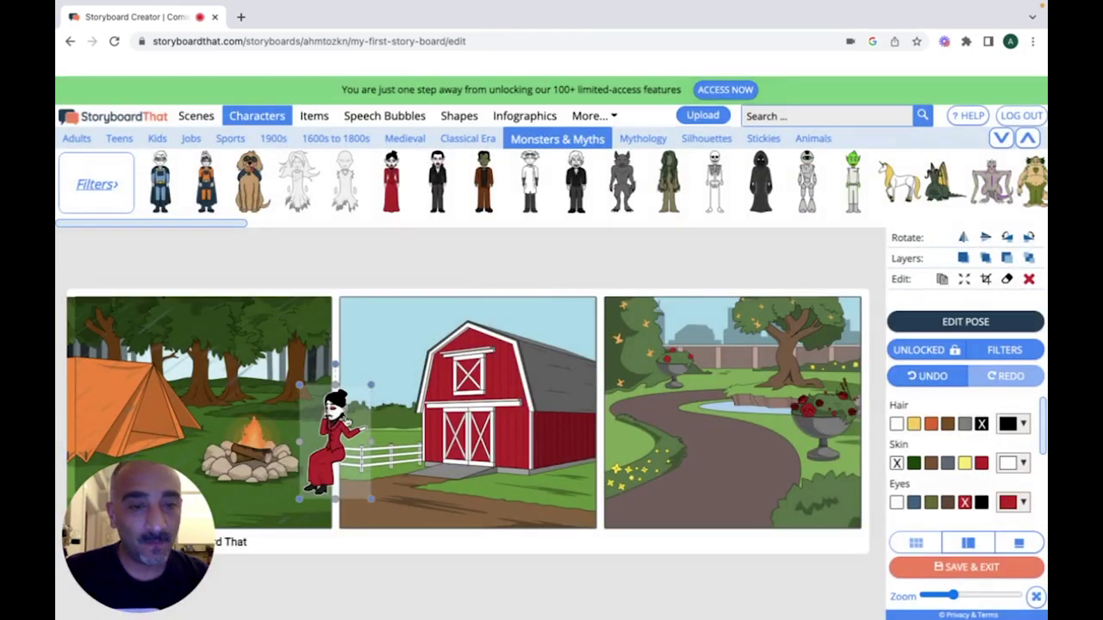
{"action": "left_click_drag", "start_coordinate": [284, 476], "coordinate": [293, 476]}
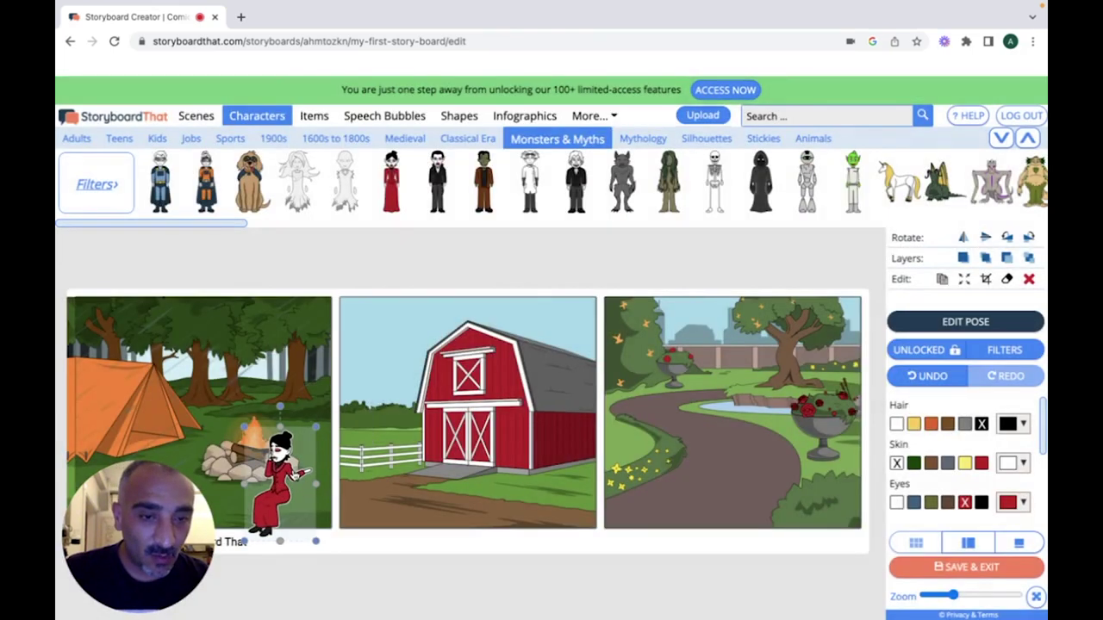
{"action": "left_click_drag", "start_coordinate": [312, 440], "coordinate": [326, 422]}
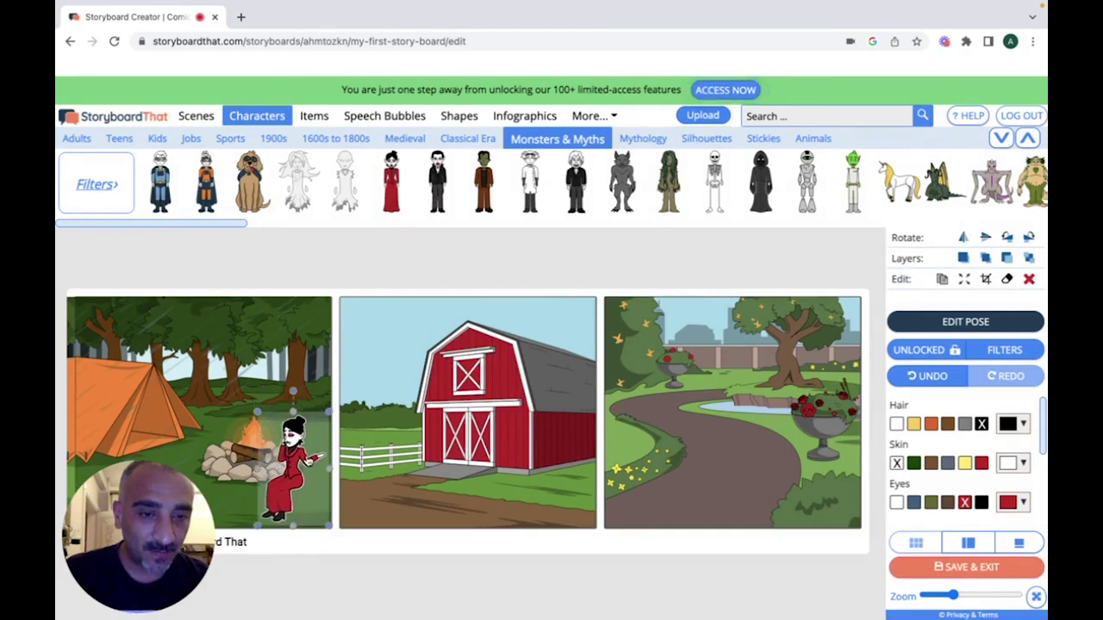
{"action": "left_click", "coordinate": [283, 386]}
{"action": "left_click", "coordinate": [298, 465]}
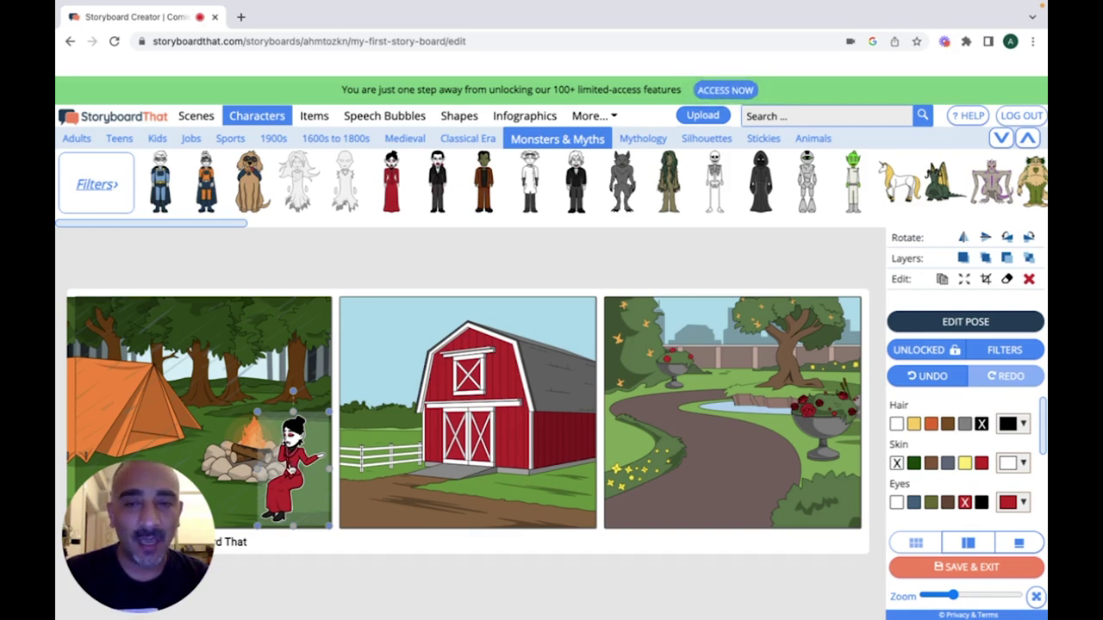
Duplicate the seated vampire woman twice, placing one copy beside the barn in the second cell and one in the third cell's garden.
{"action": "left_click", "coordinate": [943, 281]}
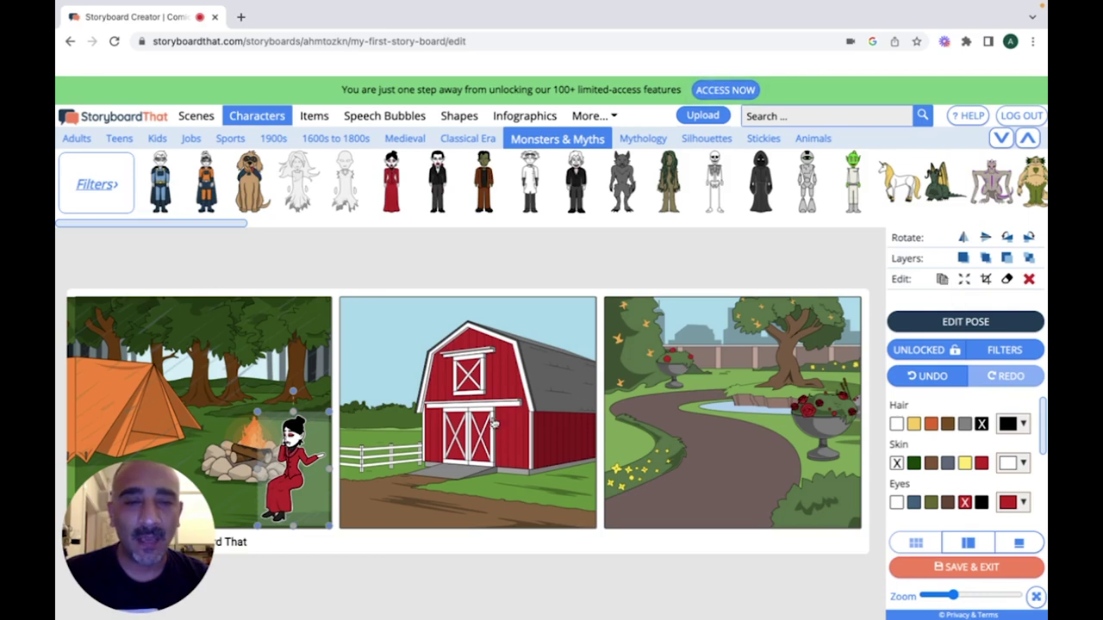
{"action": "left_click_drag", "start_coordinate": [322, 472], "coordinate": [543, 452]}
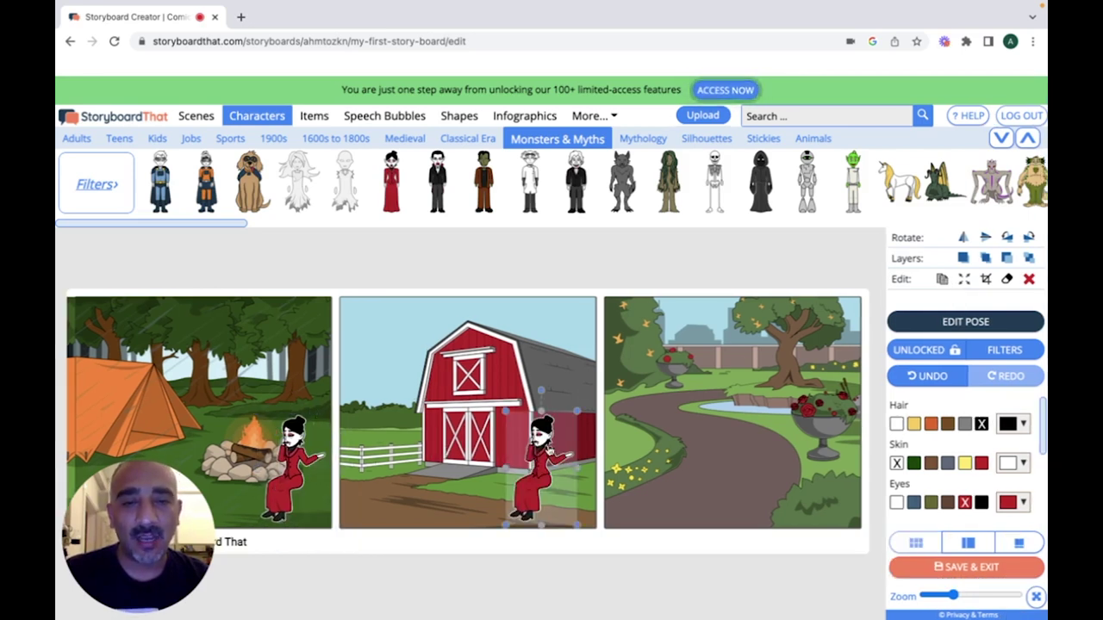
{"action": "left_click", "coordinate": [942, 279]}
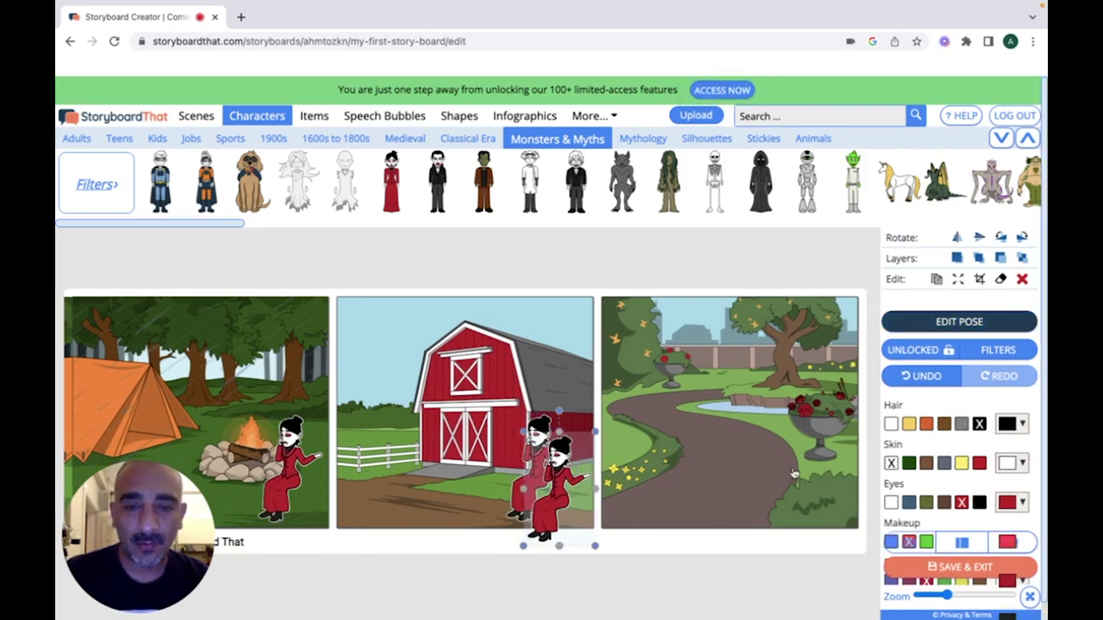
{"action": "left_click", "coordinate": [842, 470]}
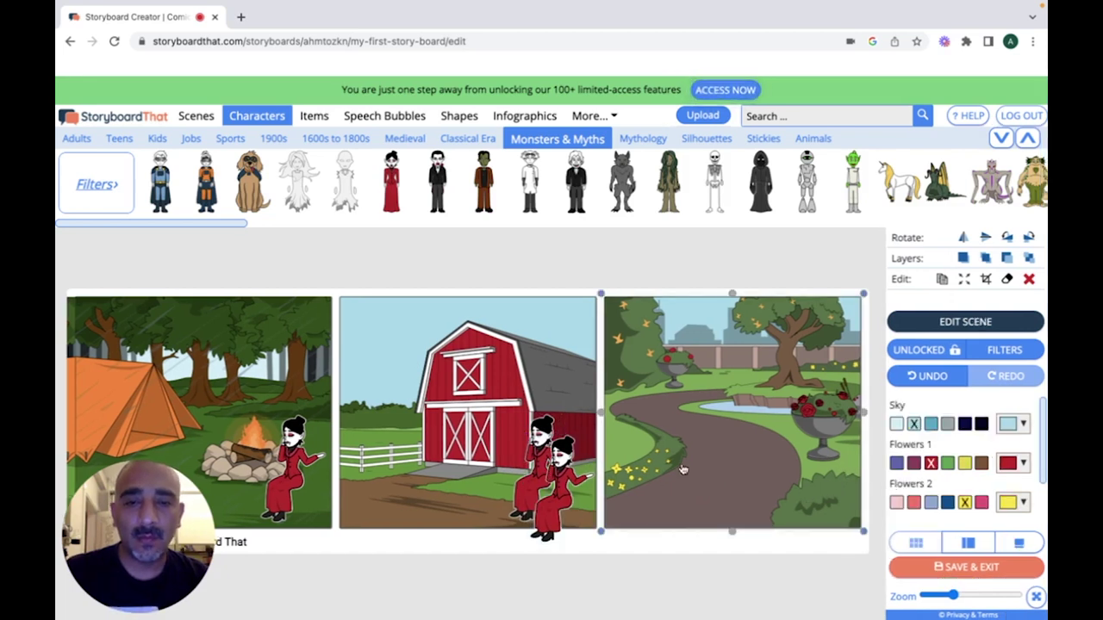
{"action": "left_click_drag", "start_coordinate": [682, 469], "coordinate": [821, 467]}
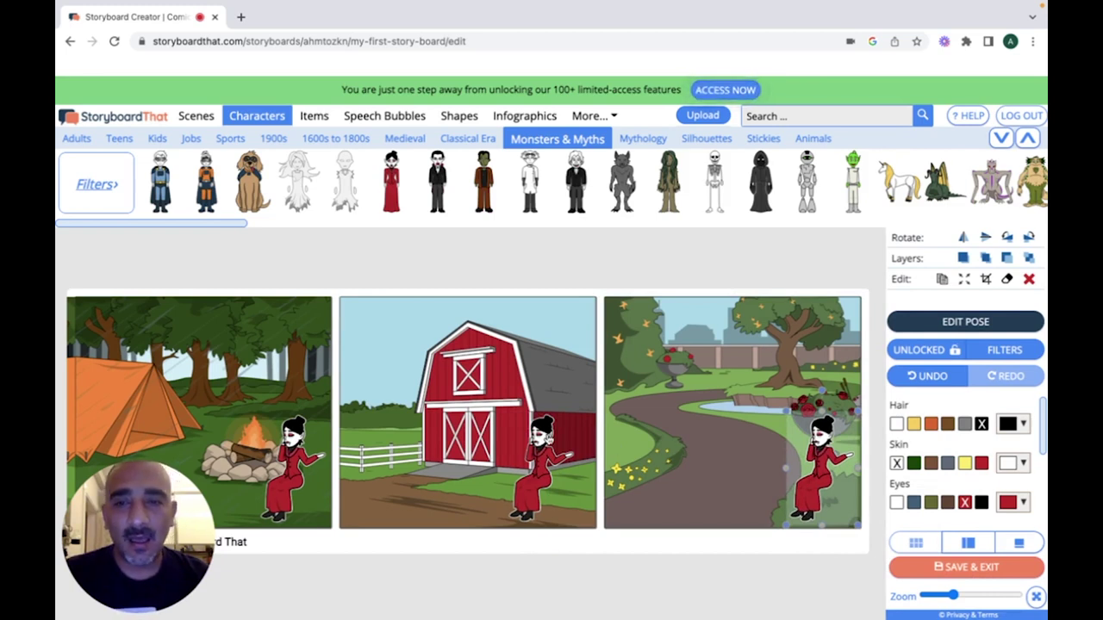
Add the vampire man in the black suit to the first cell, between the tent and the campfire.
{"action": "mouse_move", "coordinate": [438, 182]}
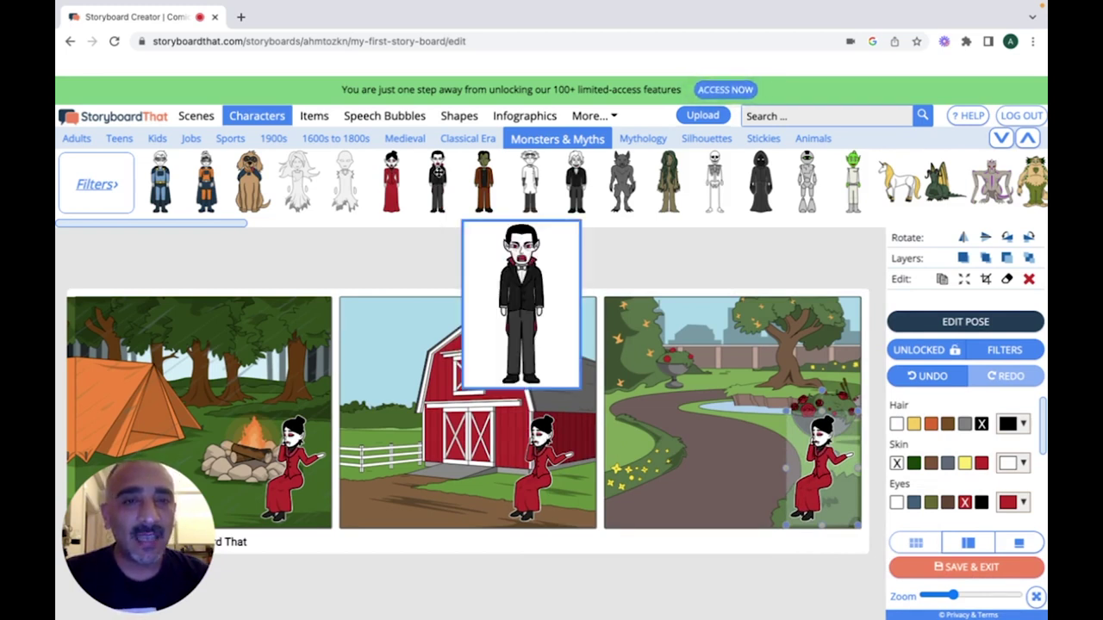
{"action": "left_click", "coordinate": [392, 293]}
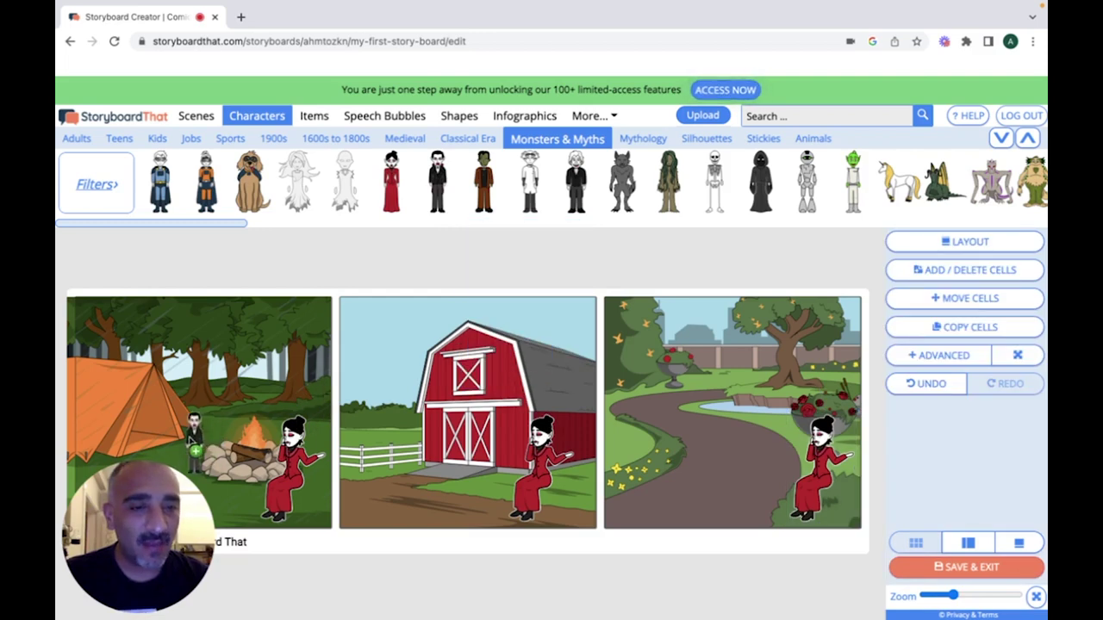
{"action": "left_click_drag", "start_coordinate": [291, 412], "coordinate": [191, 413]}
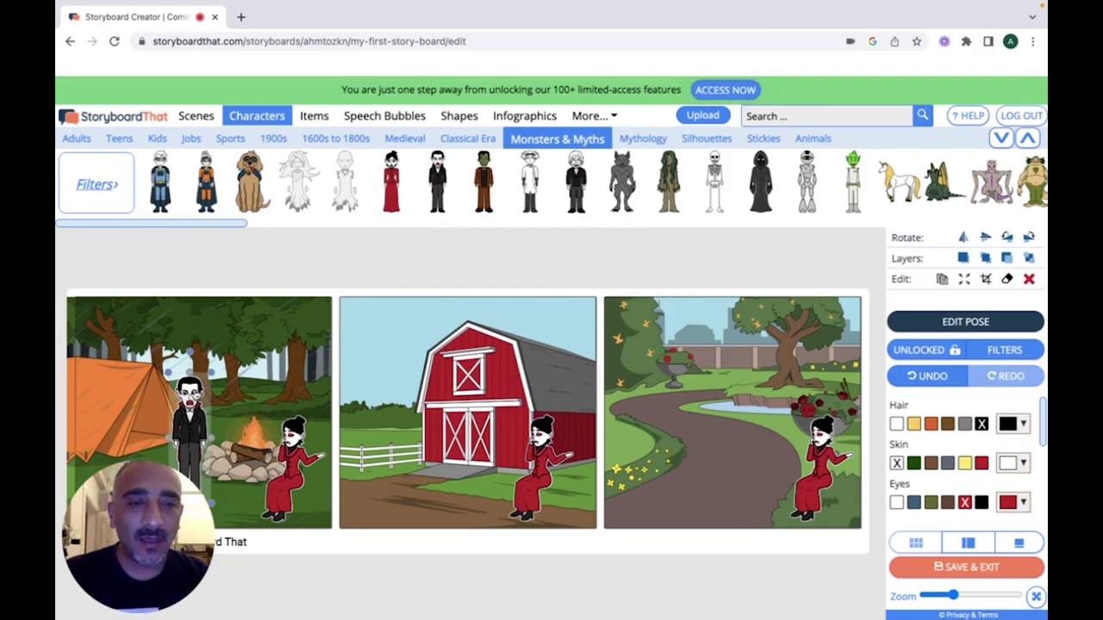
Pose the vampire man facing right and kneeling, with a surprised expression, left arm bent across his body and right hand raised.
{"action": "left_click", "coordinate": [950, 324]}
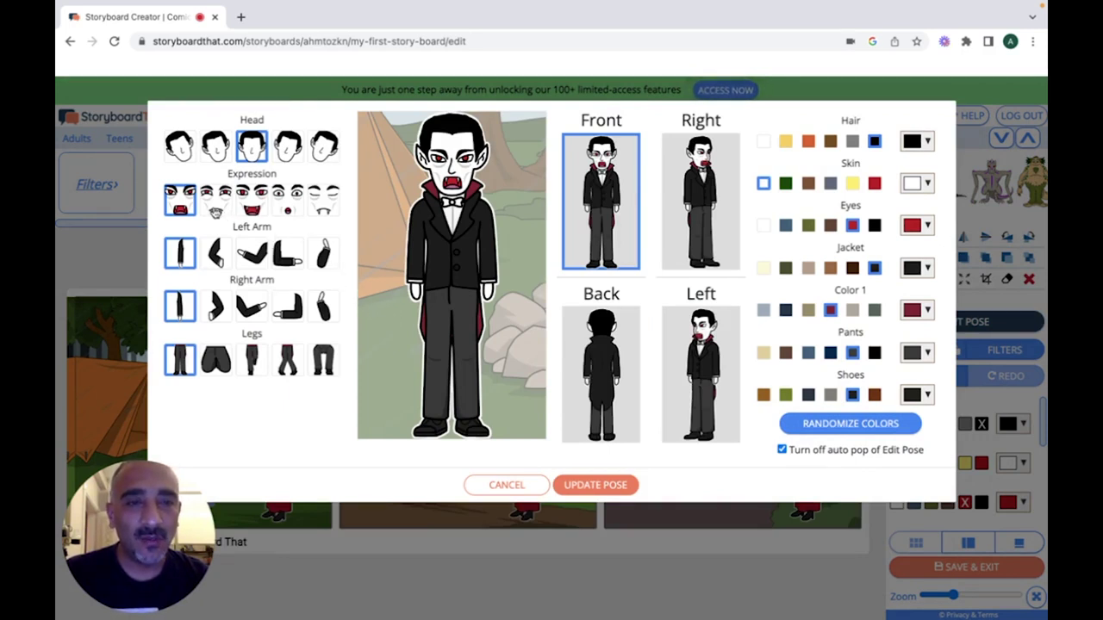
{"action": "left_click", "coordinate": [280, 205]}
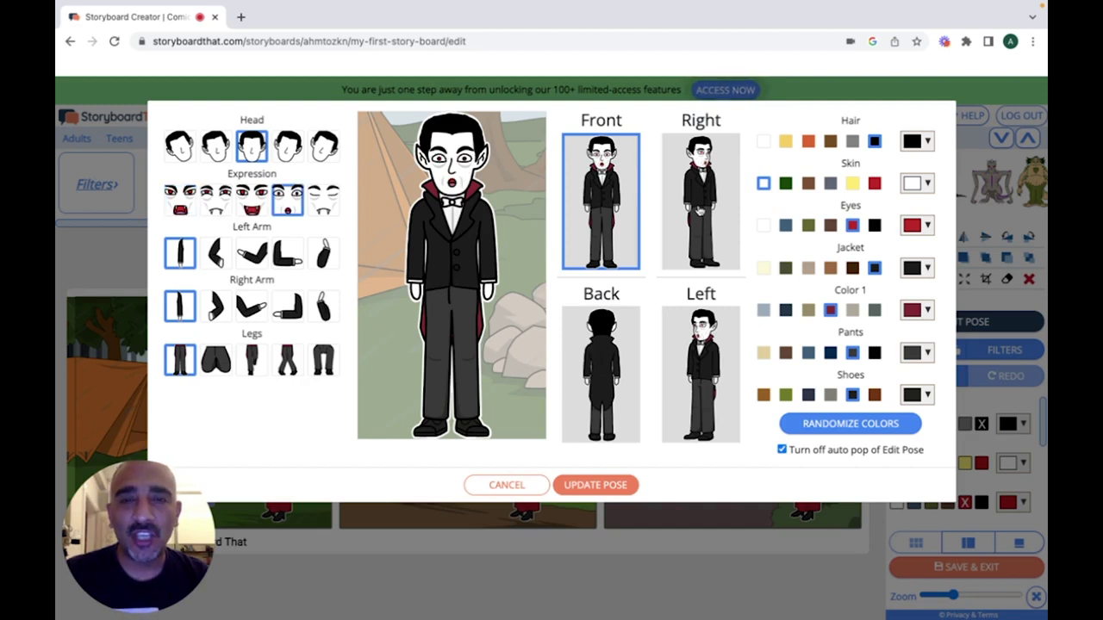
{"action": "left_click", "coordinate": [699, 211]}
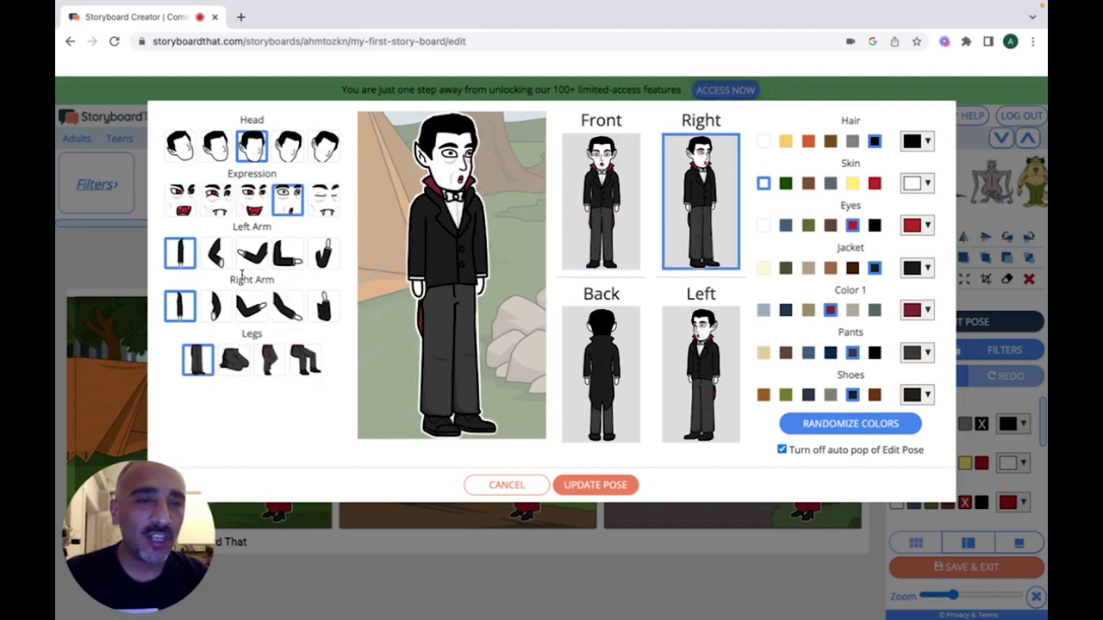
{"action": "left_click", "coordinate": [294, 263]}
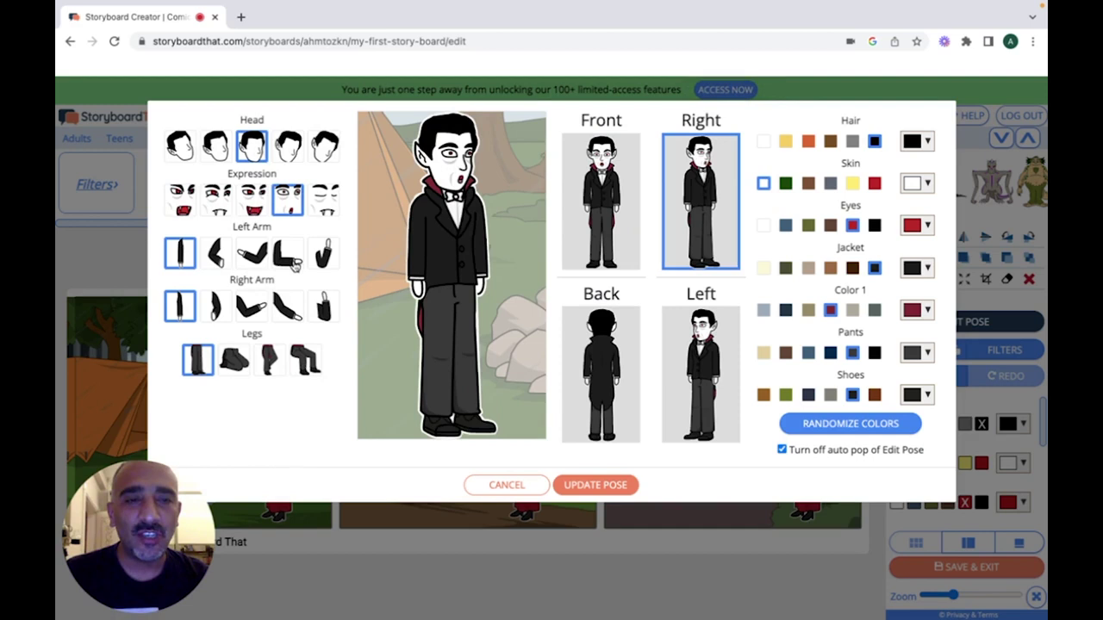
{"action": "left_click", "coordinate": [326, 317]}
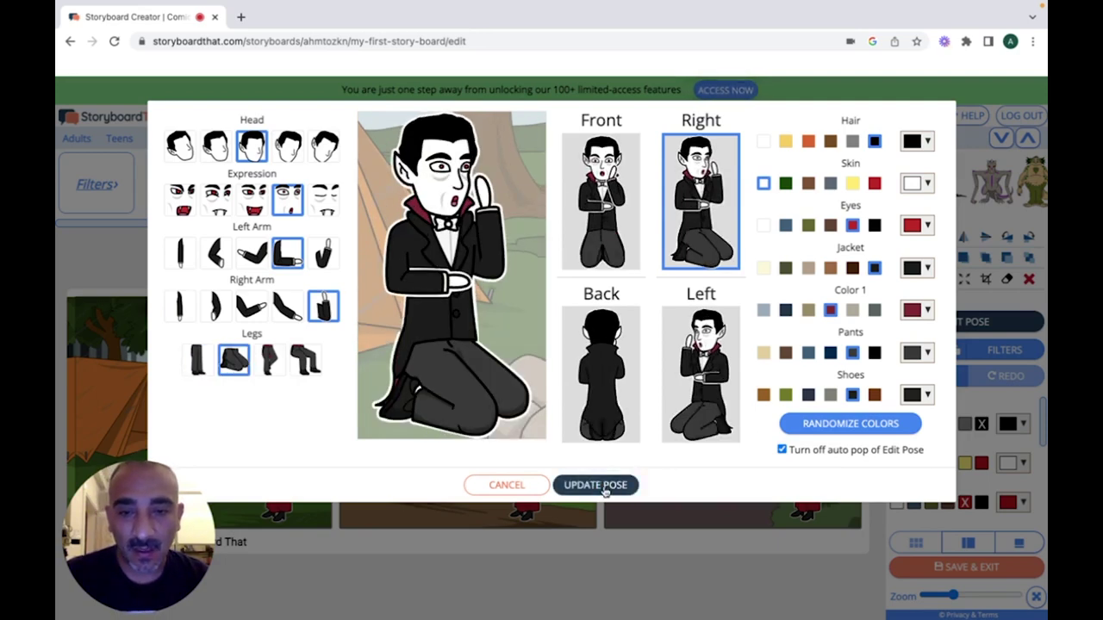
{"action": "left_click", "coordinate": [603, 487]}
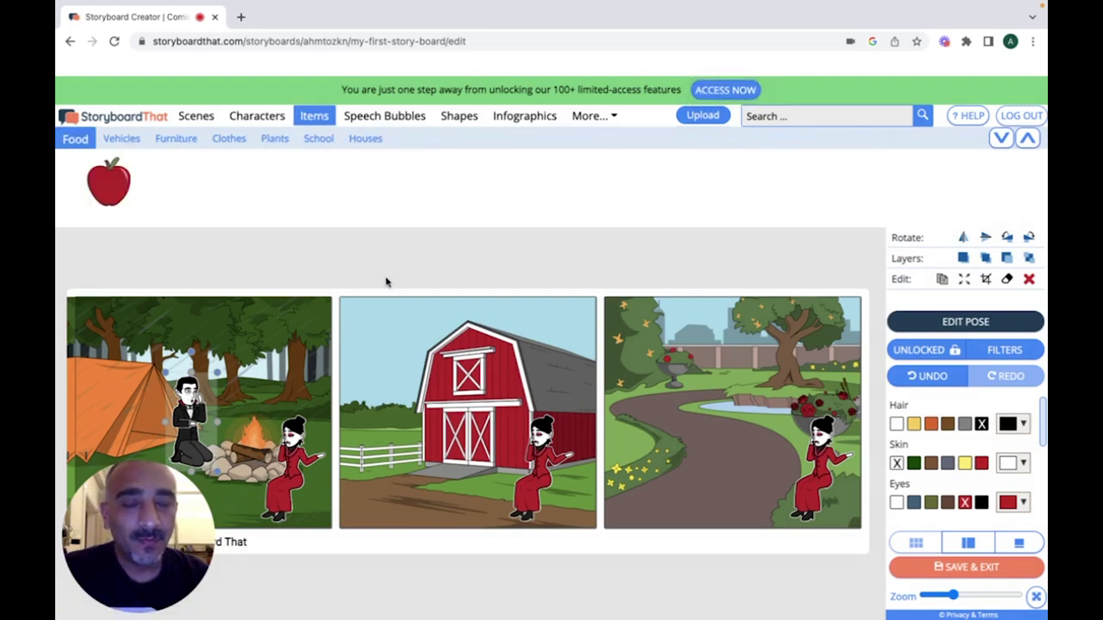
Add the red apple from the Food items to the first cell and move it above the vampire woman.
{"action": "mouse_move", "coordinate": [346, 197]}
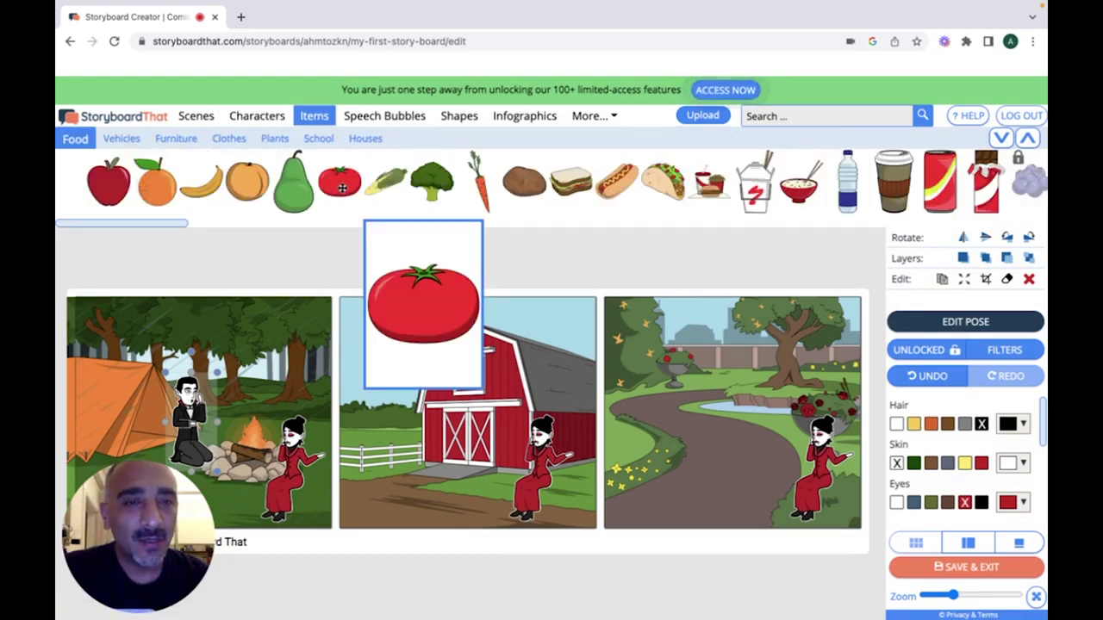
{"action": "left_click_drag", "start_coordinate": [96, 188], "coordinate": [248, 424]}
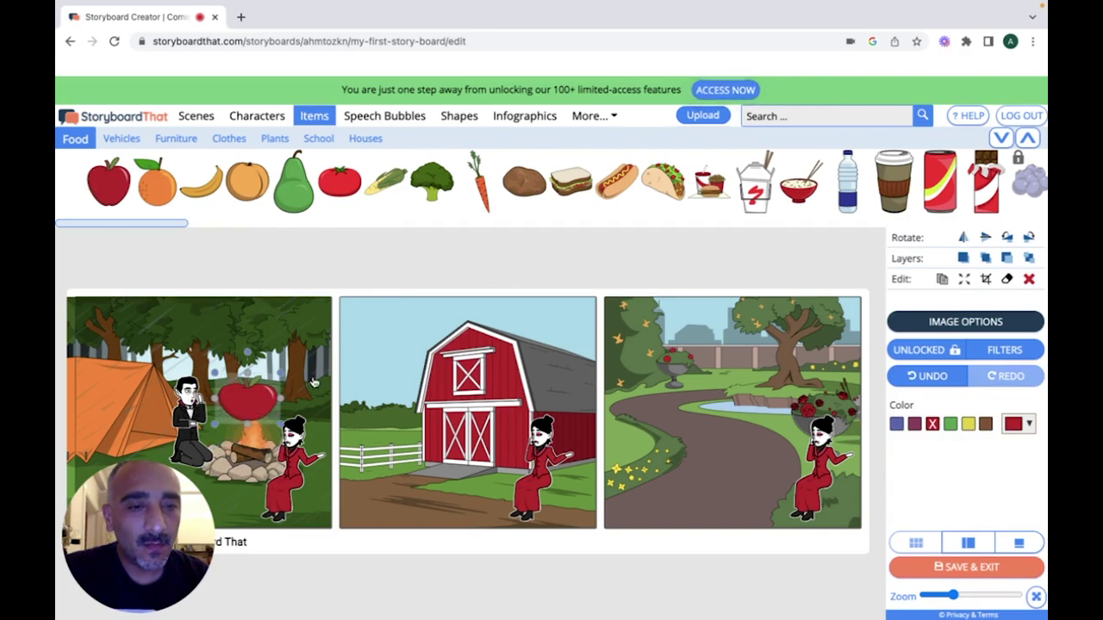
{"action": "left_click_drag", "start_coordinate": [272, 403], "coordinate": [327, 373]}
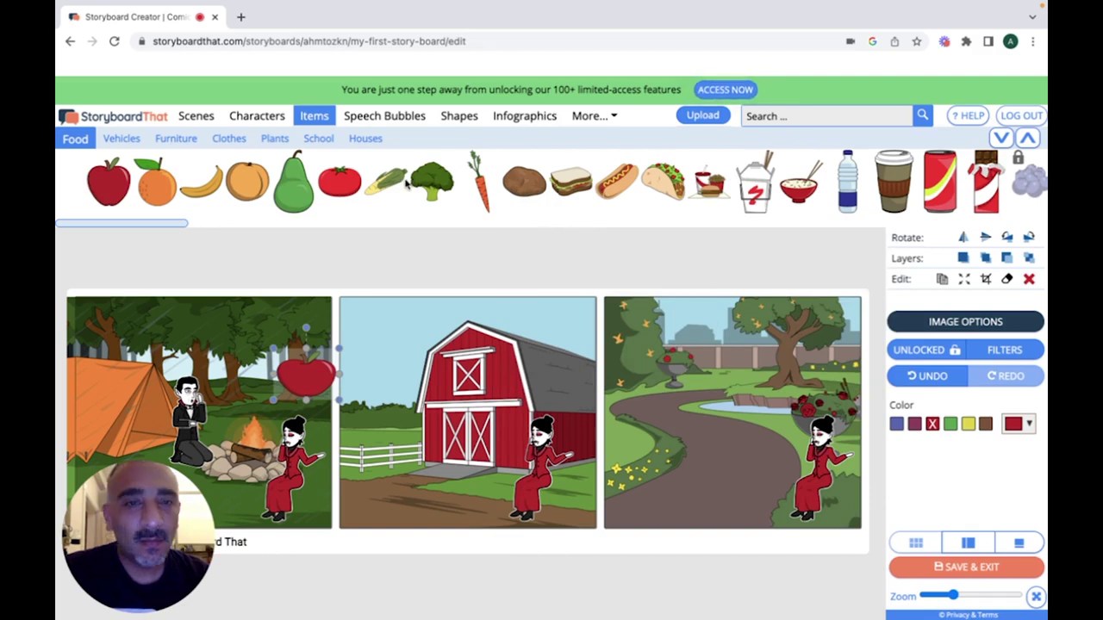
Search the image library for "cart" and dismiss the premium upgrade offer.
{"action": "left_click", "coordinate": [803, 117]}
{"action": "type", "text": "c"}
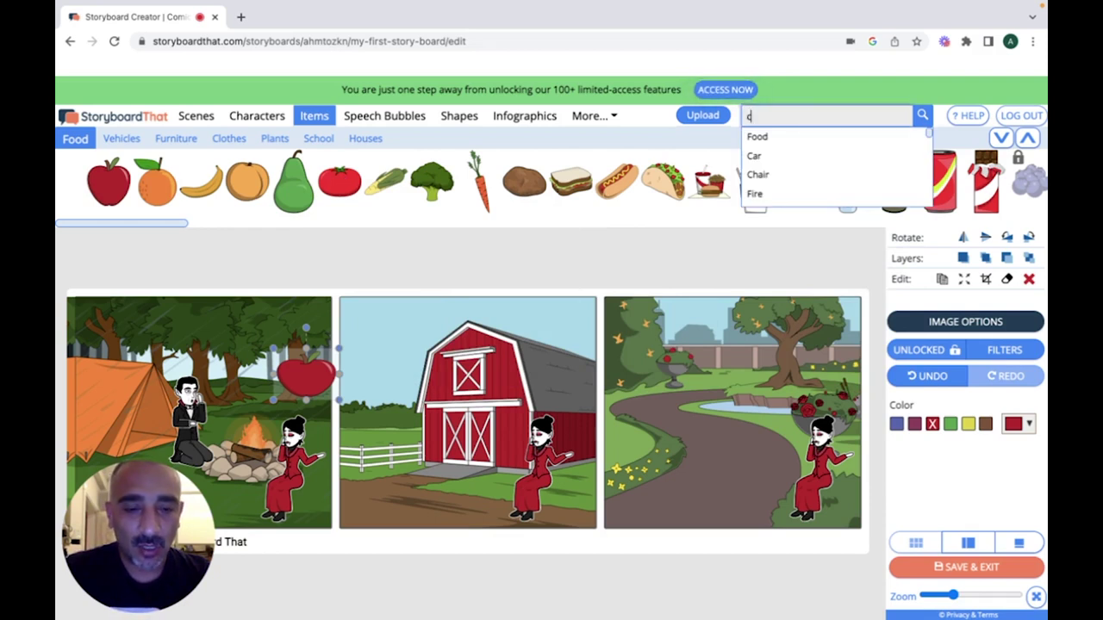
{"action": "type", "text": "art"}
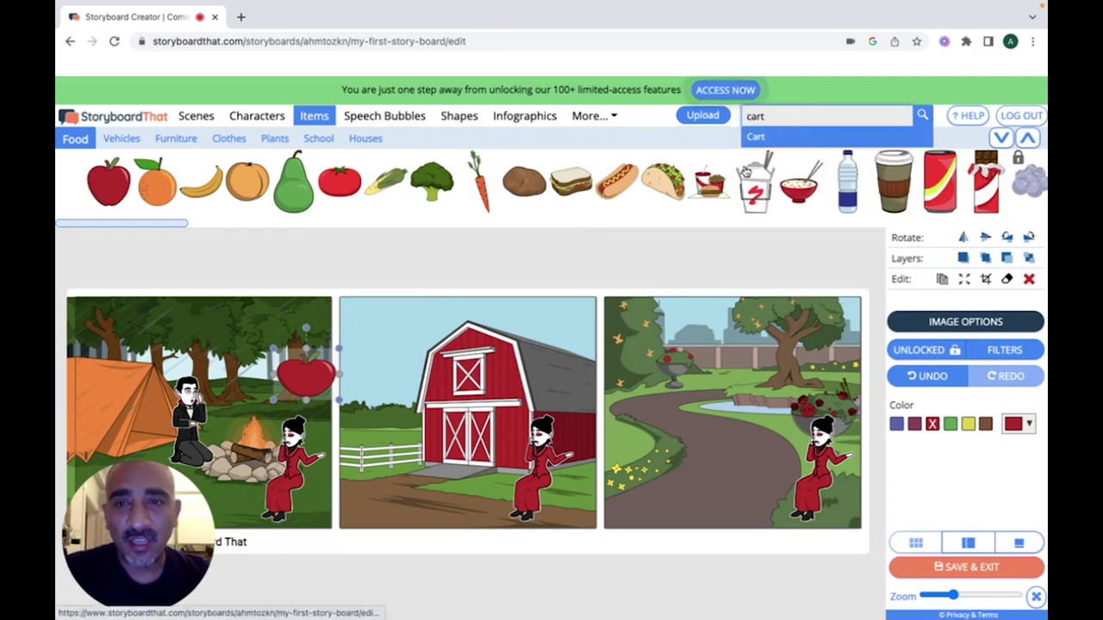
{"action": "key", "text": "Return"}
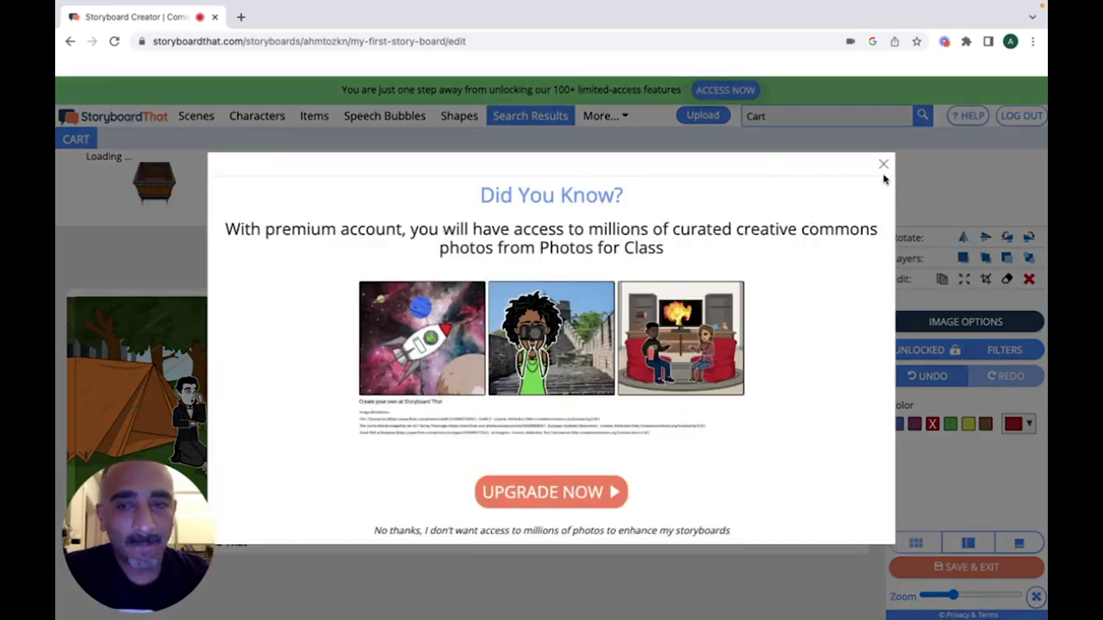
{"action": "left_click", "coordinate": [883, 164]}
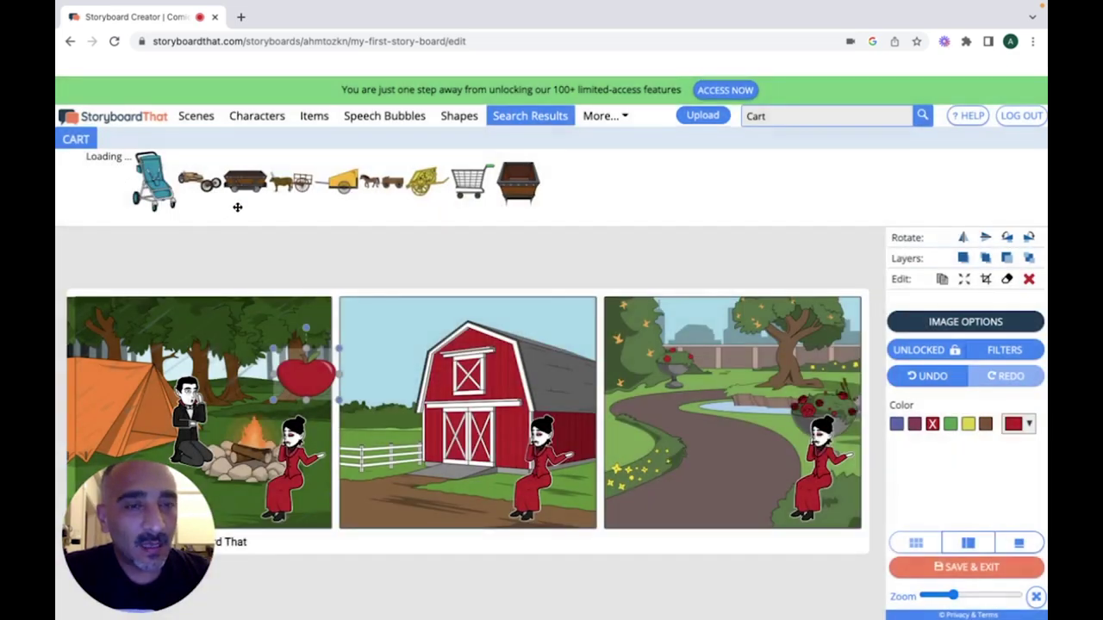
Place the dark brown mine cart from the search results on the garden path in the third cell.
{"action": "mouse_move", "coordinate": [235, 200]}
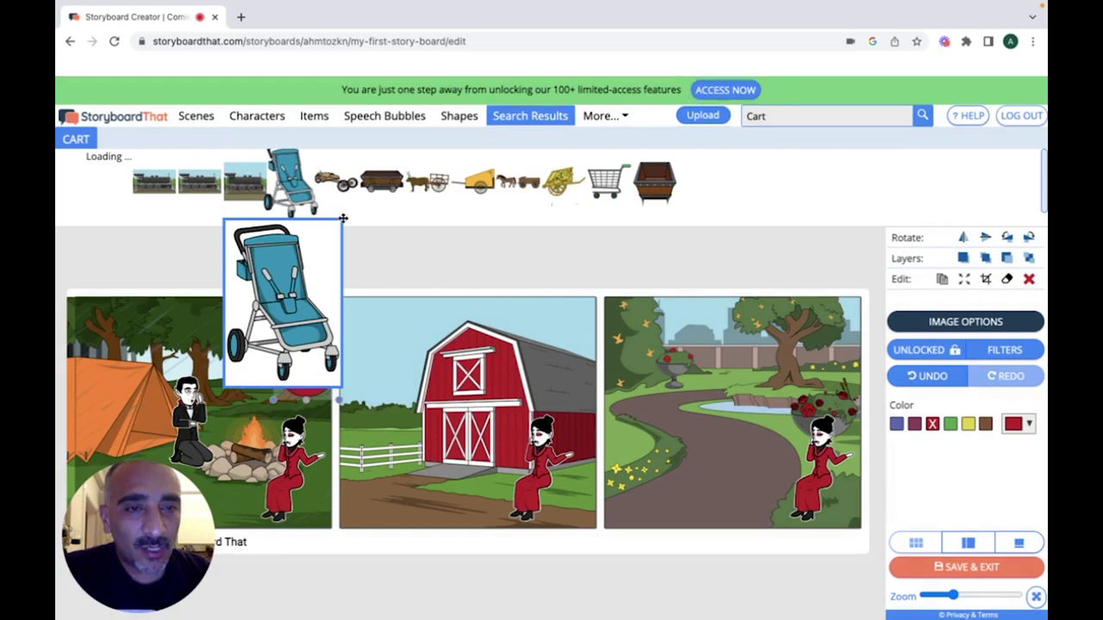
{"action": "mouse_move", "coordinate": [502, 206]}
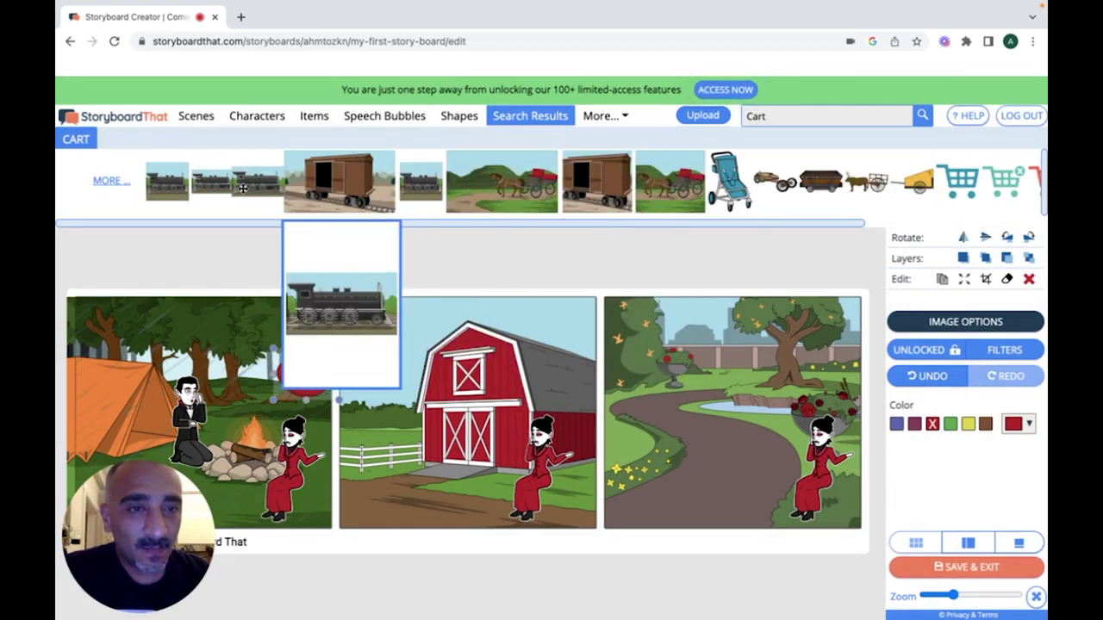
{"action": "mouse_move", "coordinate": [814, 179]}
{"action": "left_click_drag", "start_coordinate": [820, 179], "coordinate": [694, 460]}
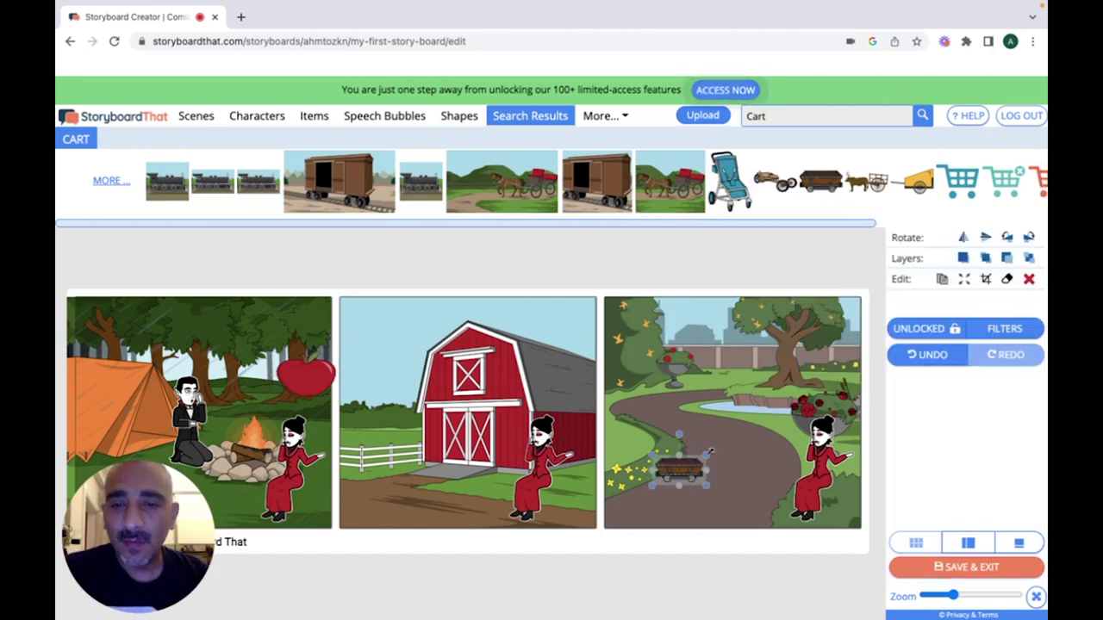
{"action": "left_click", "coordinate": [710, 439]}
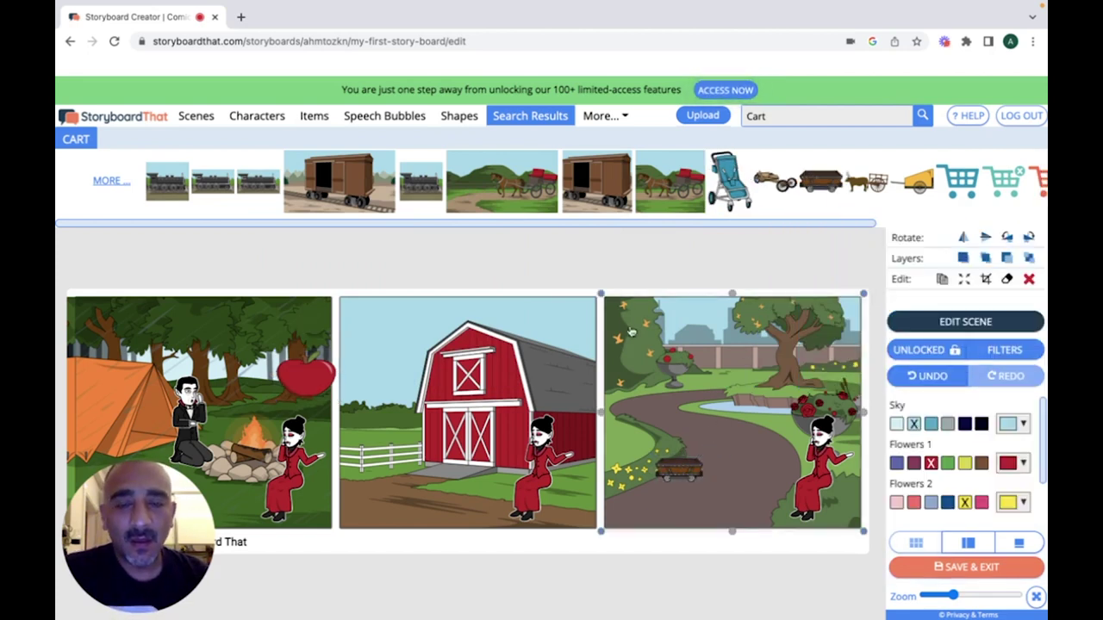
Add a rectangular speech bubble reading "Hello darling." to the first cell, with its tail pointing at the vampire man.
{"action": "left_click", "coordinate": [384, 118]}
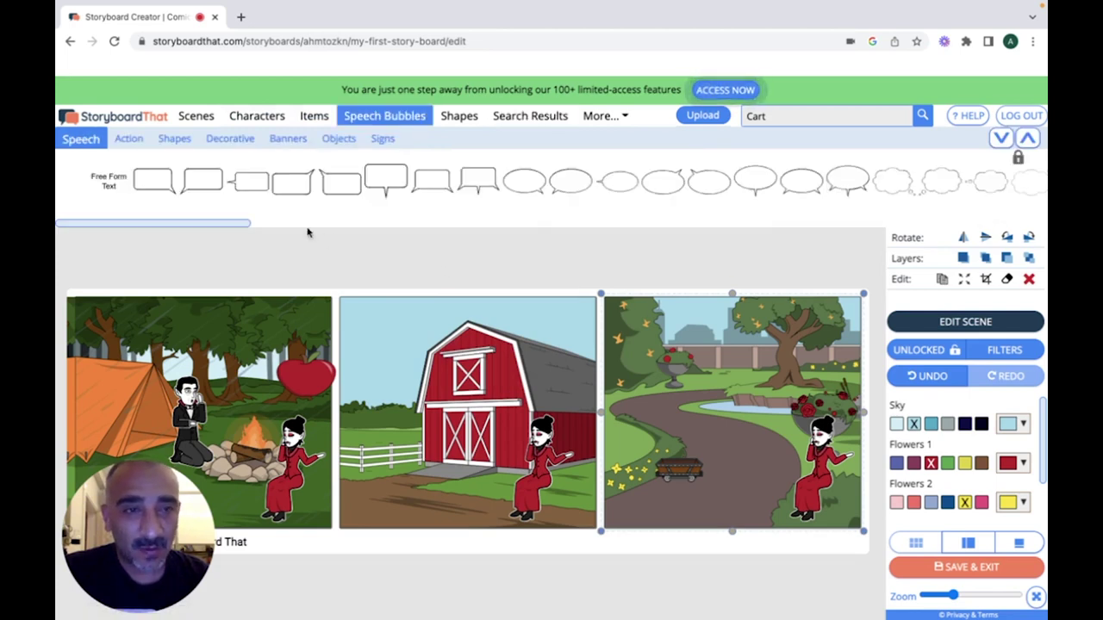
{"action": "left_click", "coordinate": [231, 328]}
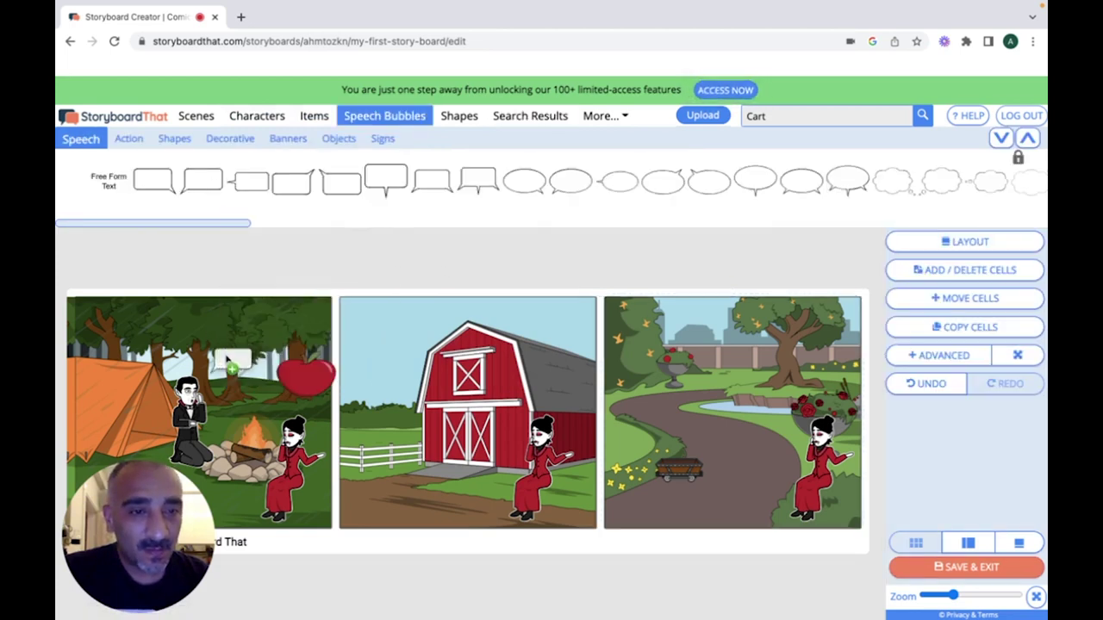
{"action": "left_click_drag", "start_coordinate": [245, 361], "coordinate": [221, 382]}
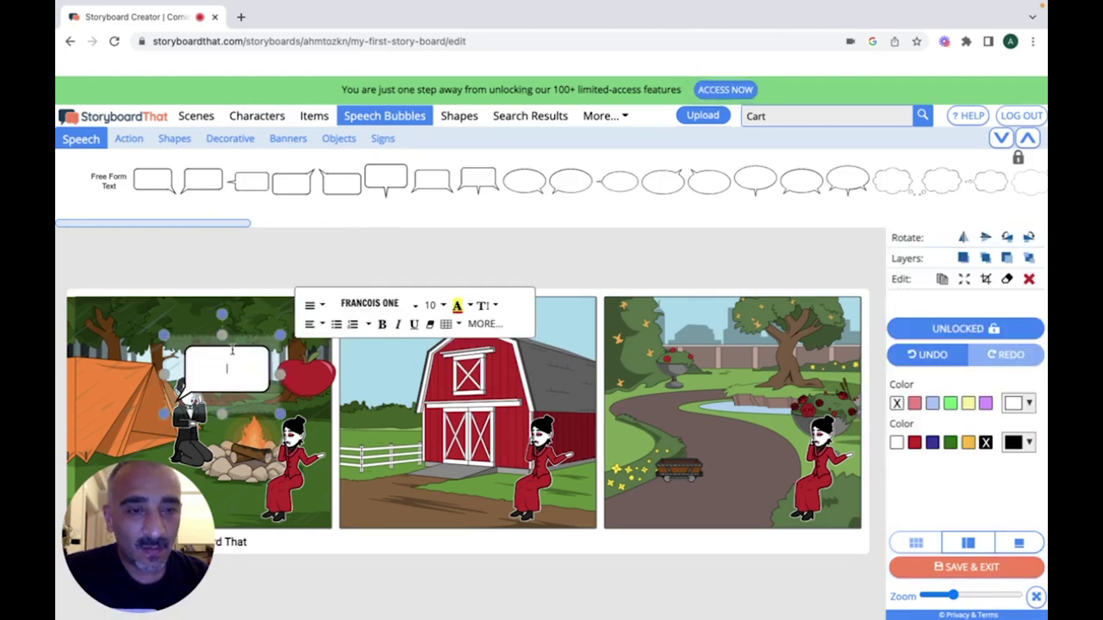
{"action": "left_click_drag", "start_coordinate": [232, 353], "coordinate": [262, 358]}
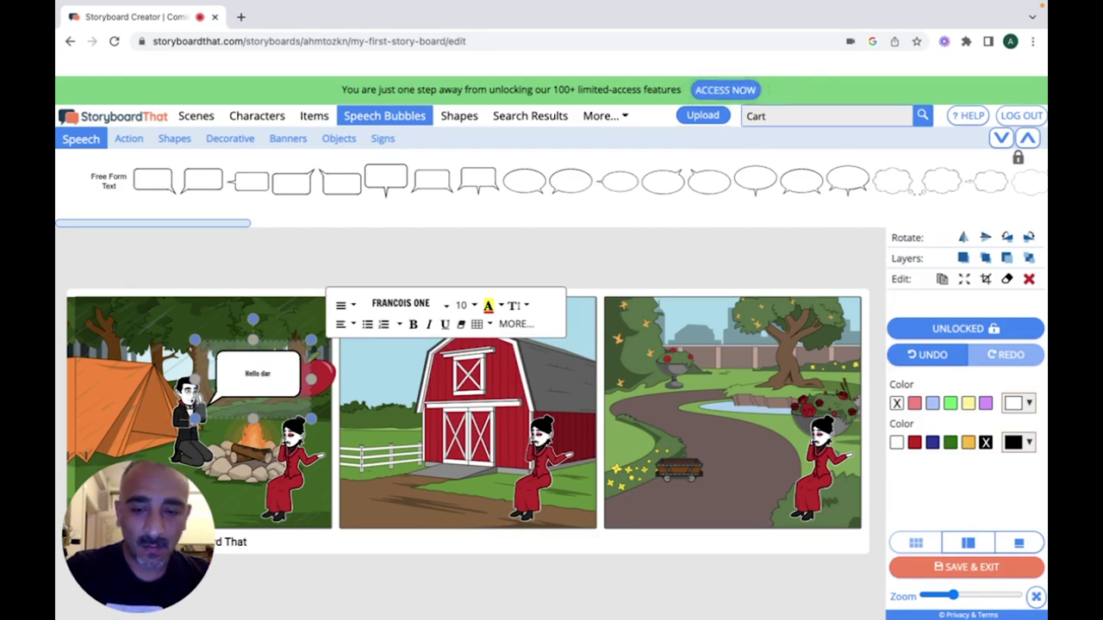
{"action": "type", "text": "n"}
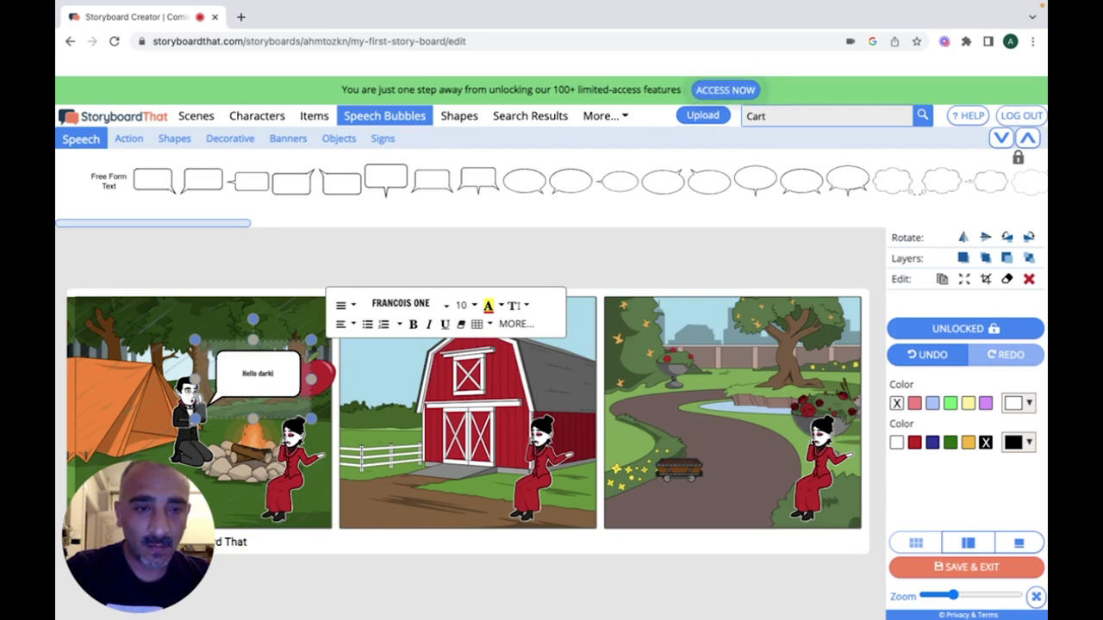
{"action": "key", "text": "BackSpace"}
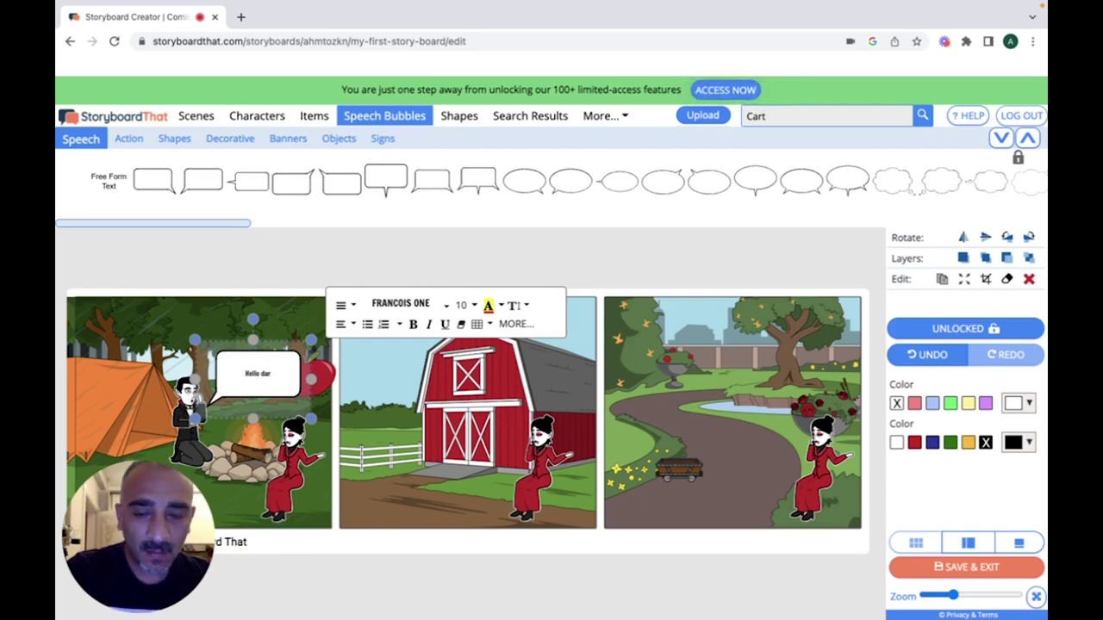
{"action": "type", "text": "ling."}
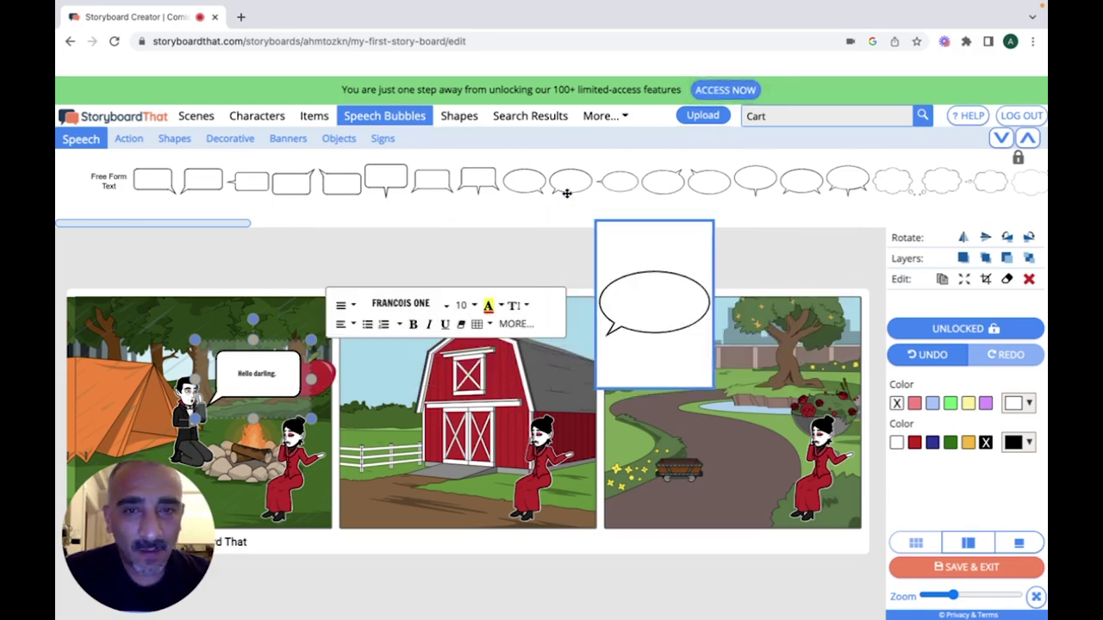
Add a small oval speech bubble reading "I am sad." beside the vampire woman in the first cell, over the campfire.
{"action": "left_click", "coordinate": [274, 427]}
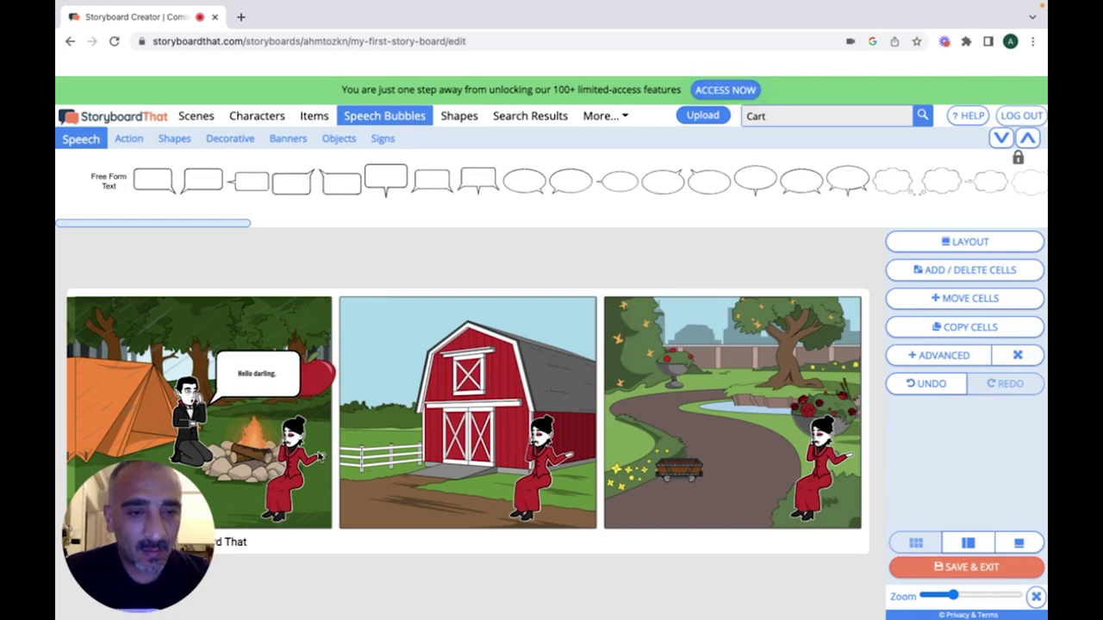
{"action": "double_click", "coordinate": [291, 454]}
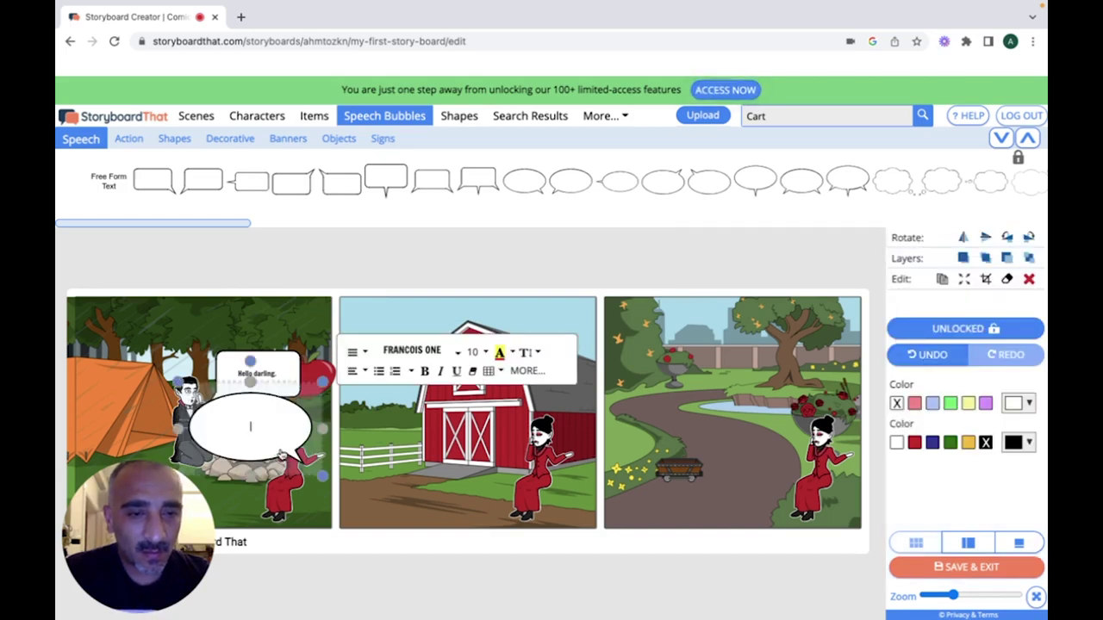
{"action": "left_click", "coordinate": [321, 453]}
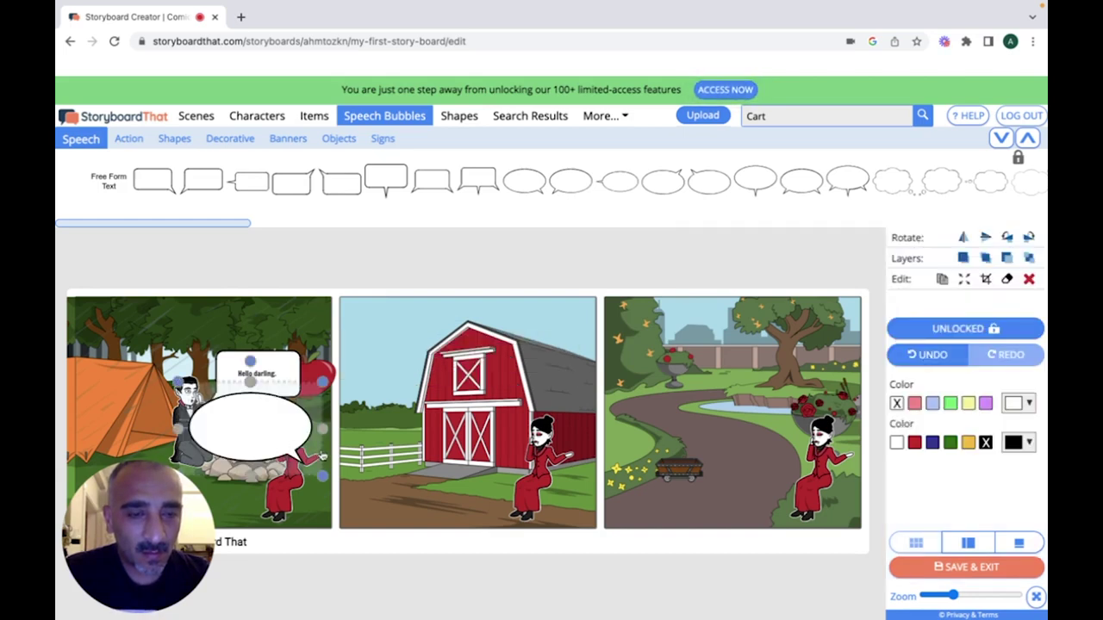
{"action": "left_click_drag", "start_coordinate": [321, 475], "coordinate": [226, 414]}
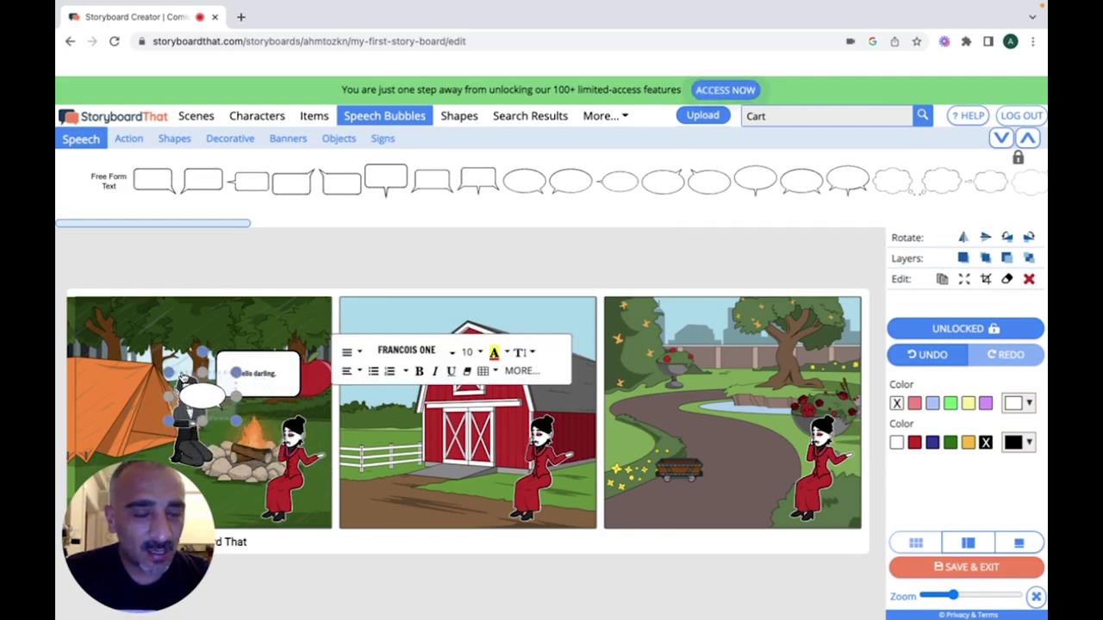
{"action": "left_click_drag", "start_coordinate": [185, 377], "coordinate": [235, 423]}
{"action": "left_click", "coordinate": [244, 454]}
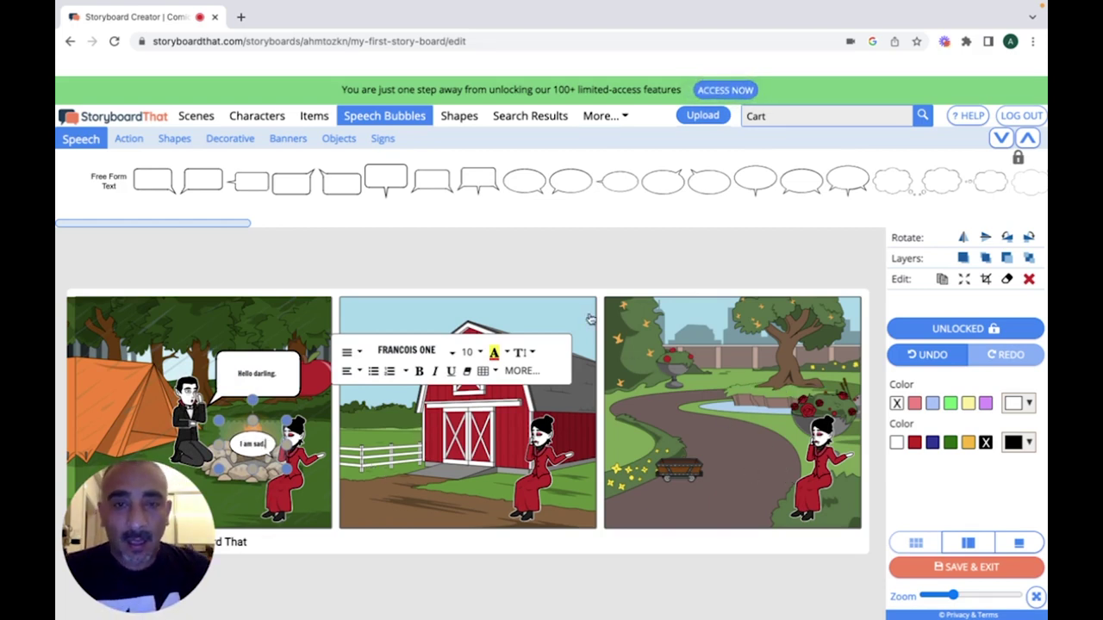
{"action": "left_click", "coordinate": [474, 274]}
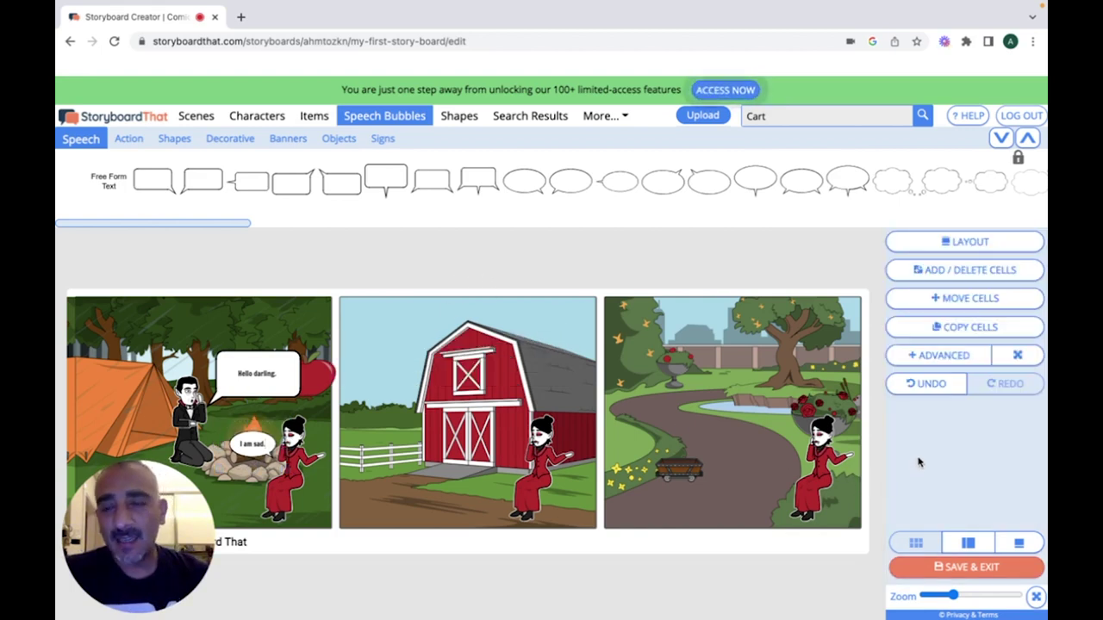